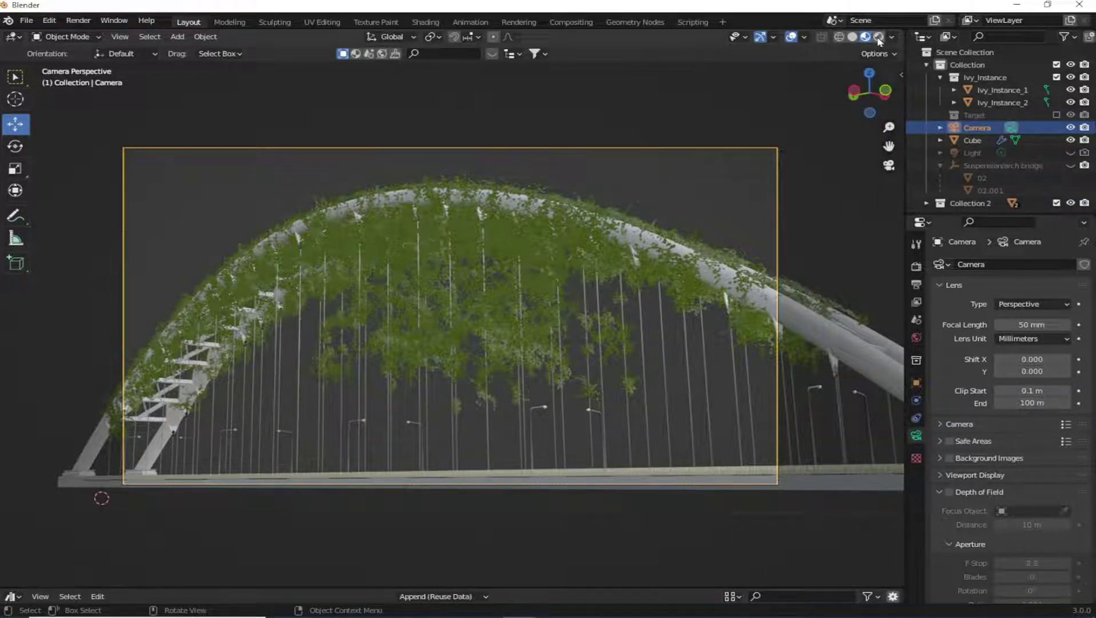
Step: Switch the viewport to Rendered shading to preview the ivy-covered arch bridge
key(z)
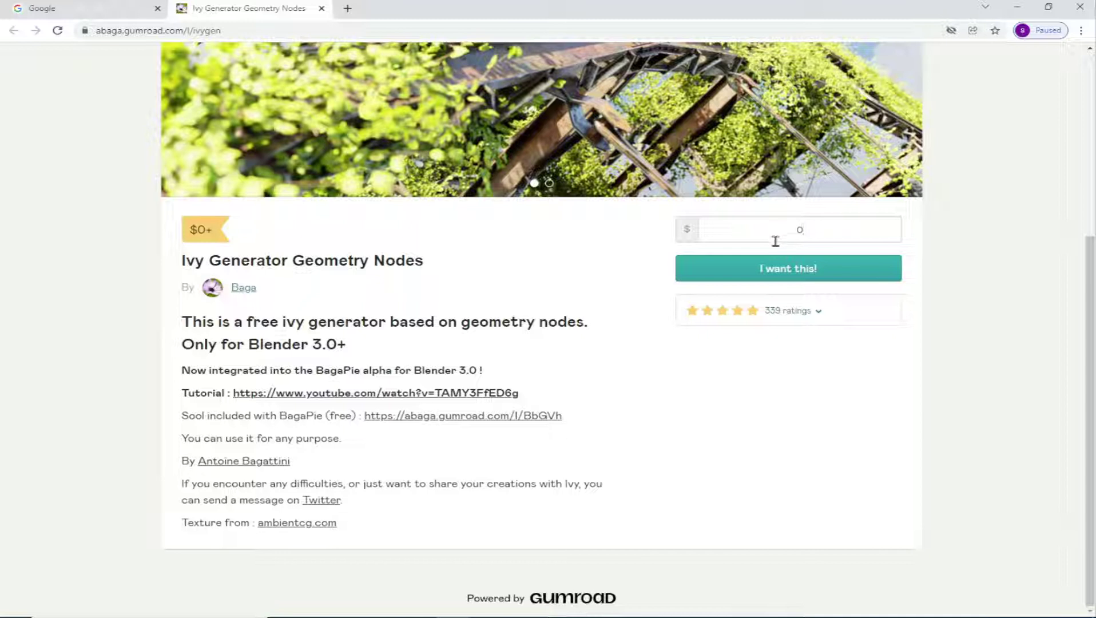
Step: Claim the free Ivy Generator product on Gumroad with an email and open its content page
click(764, 269)
click(539, 198)
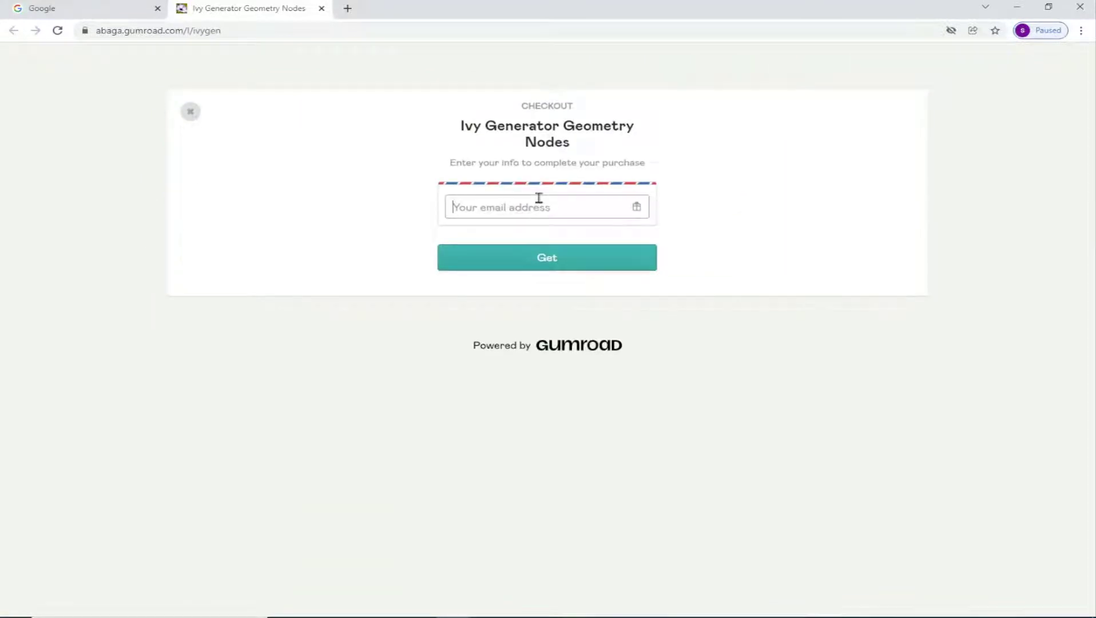
click(547, 265)
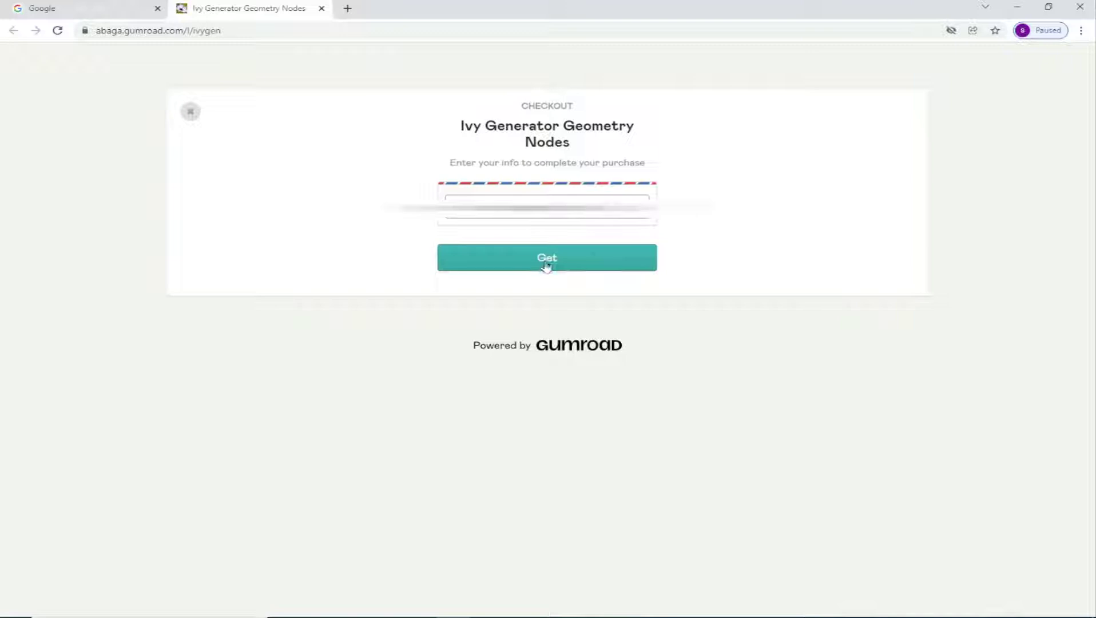
click(543, 262)
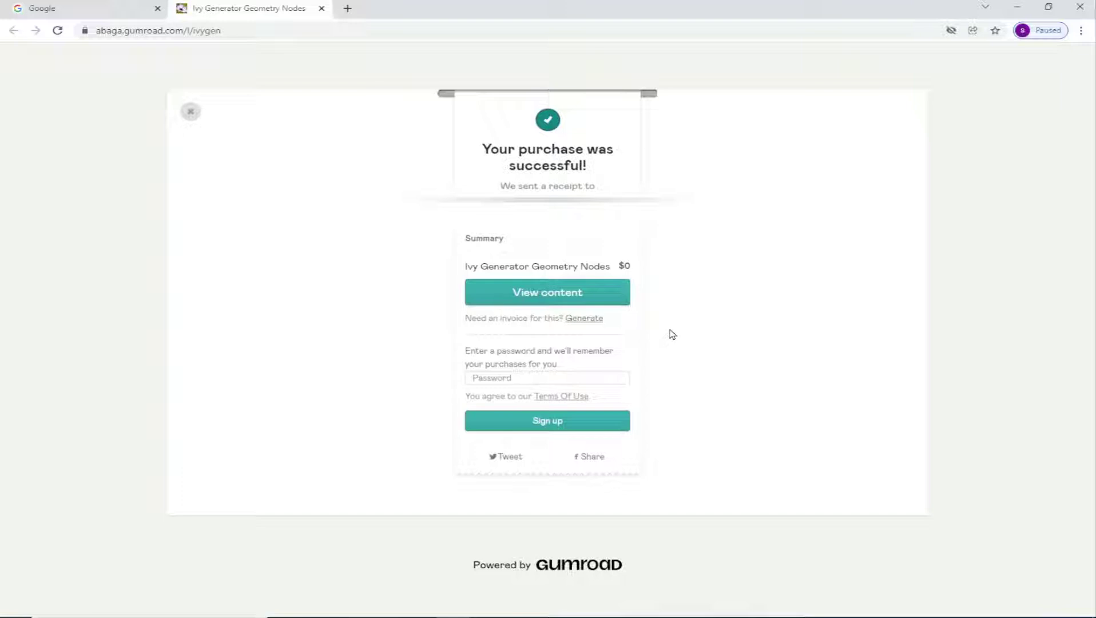
click(535, 302)
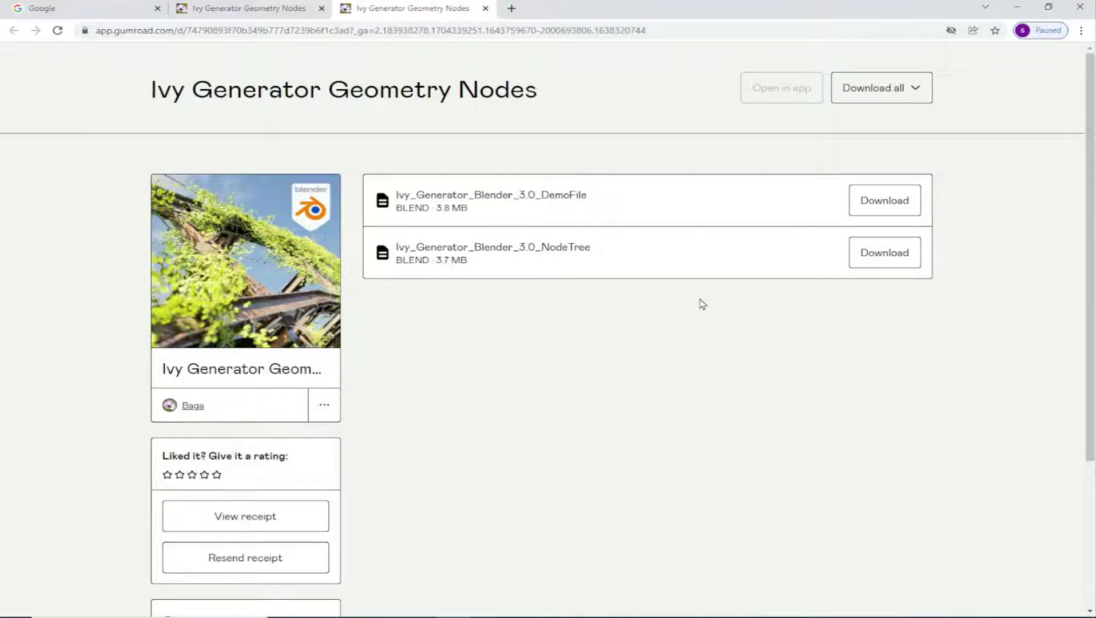
Step: Download the DemoFile and NodeTree .blend files, then orbit around Blender's default cube
click(869, 208)
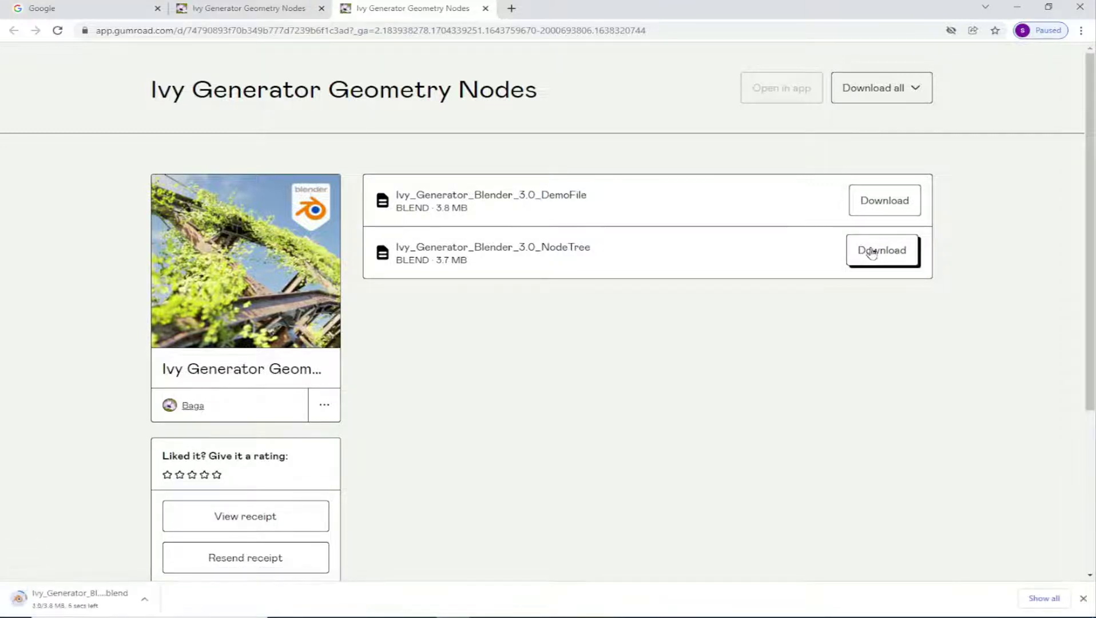
click(871, 253)
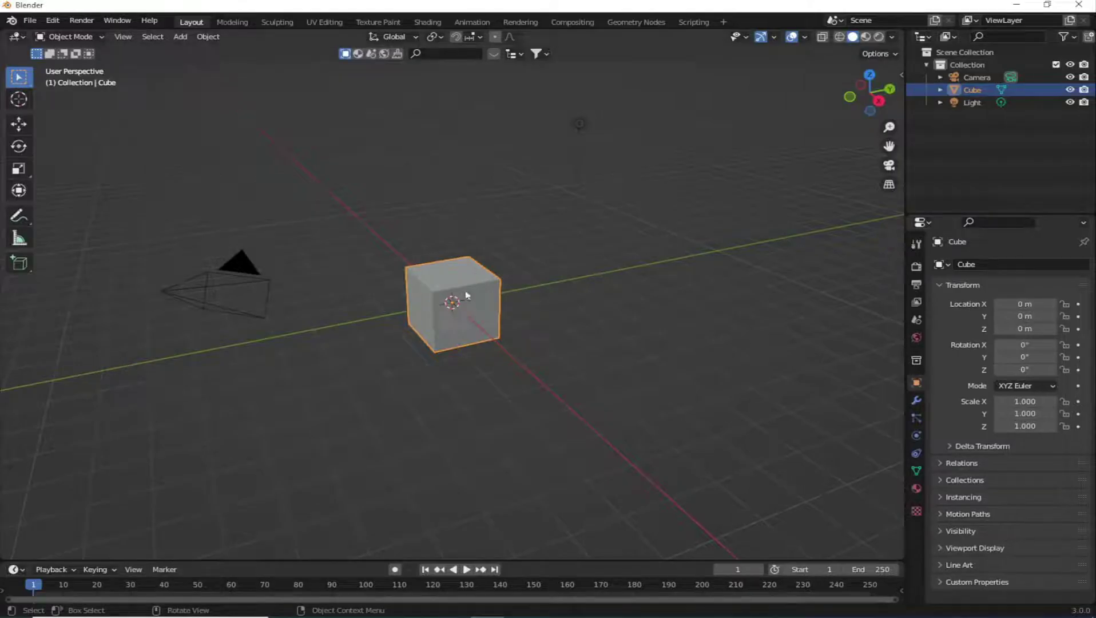
mouse_move(466, 295)
middle_down()
mouse_move(479, 419)
mouse_move(492, 406)
mouse_move(544, 411)
mouse_move(504, 418)
middle_up()
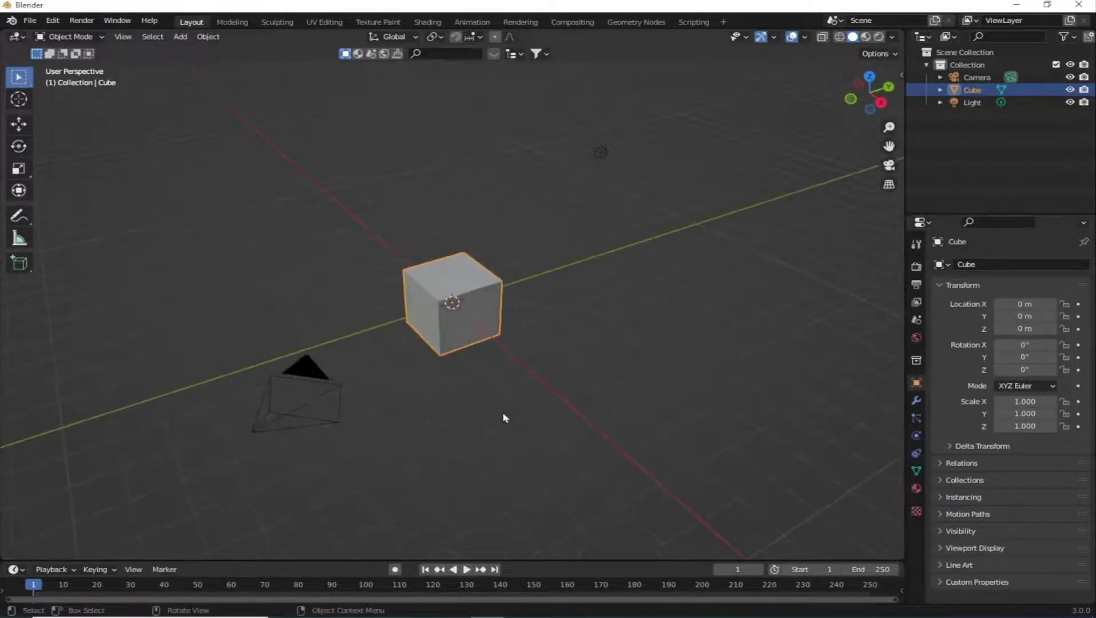
Step: Append the Ivy_Generator node tree from the DemoFile .blend in the Downloads folder
click(30, 21)
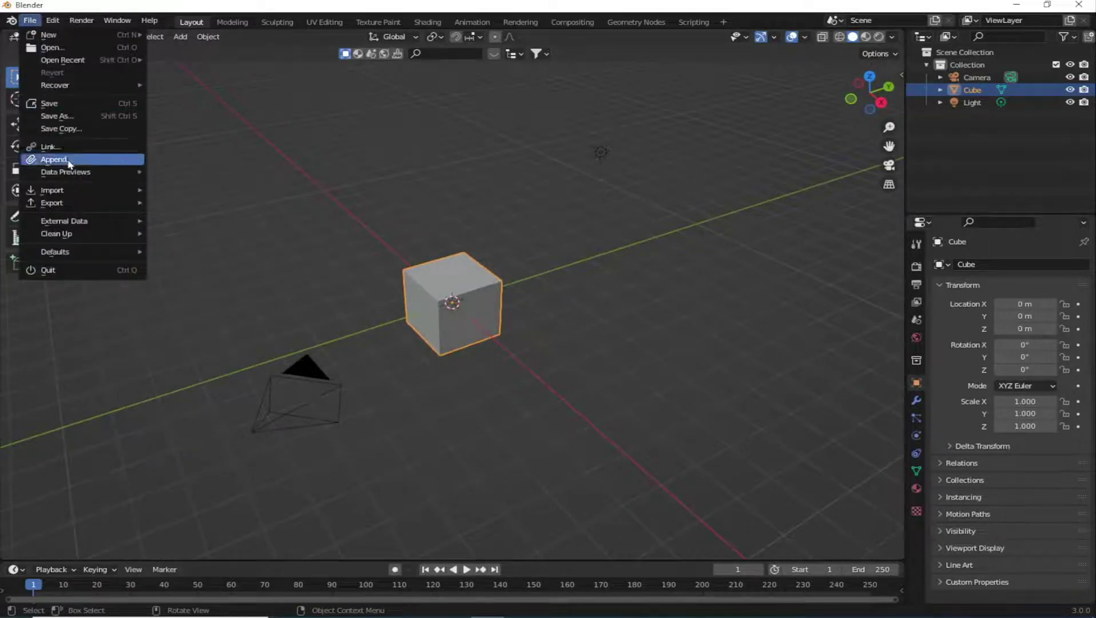
click(69, 160)
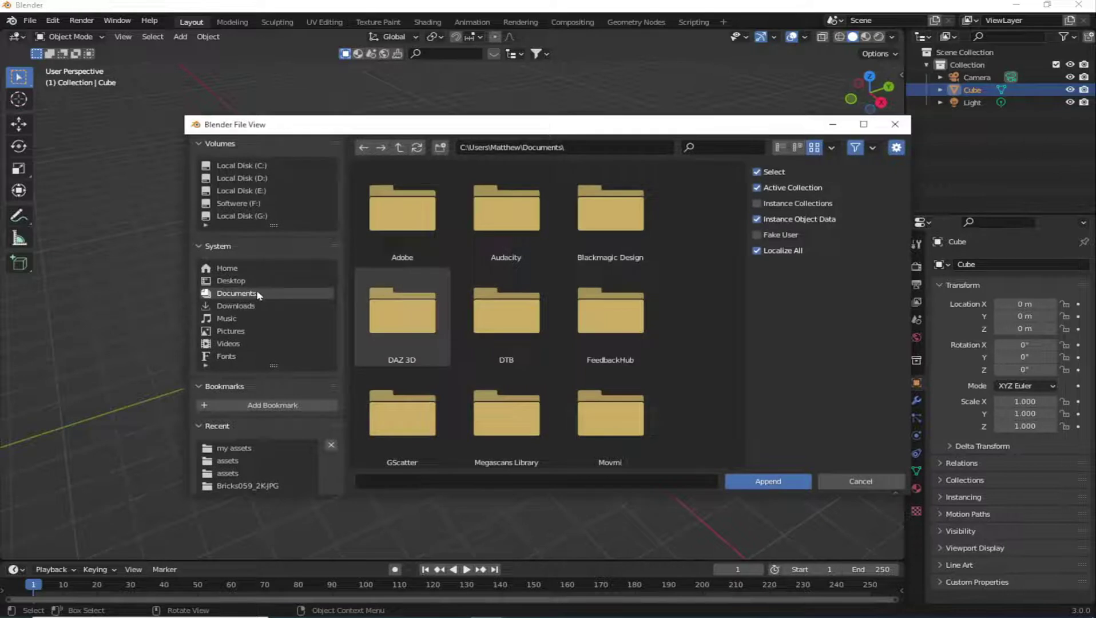
click(247, 305)
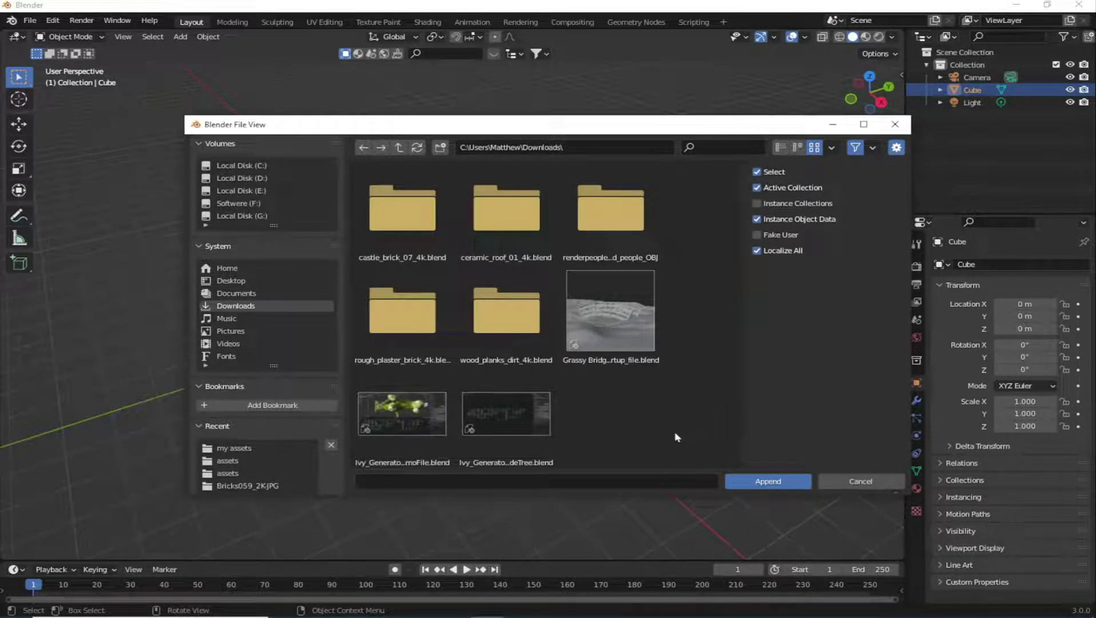
double_click(434, 436)
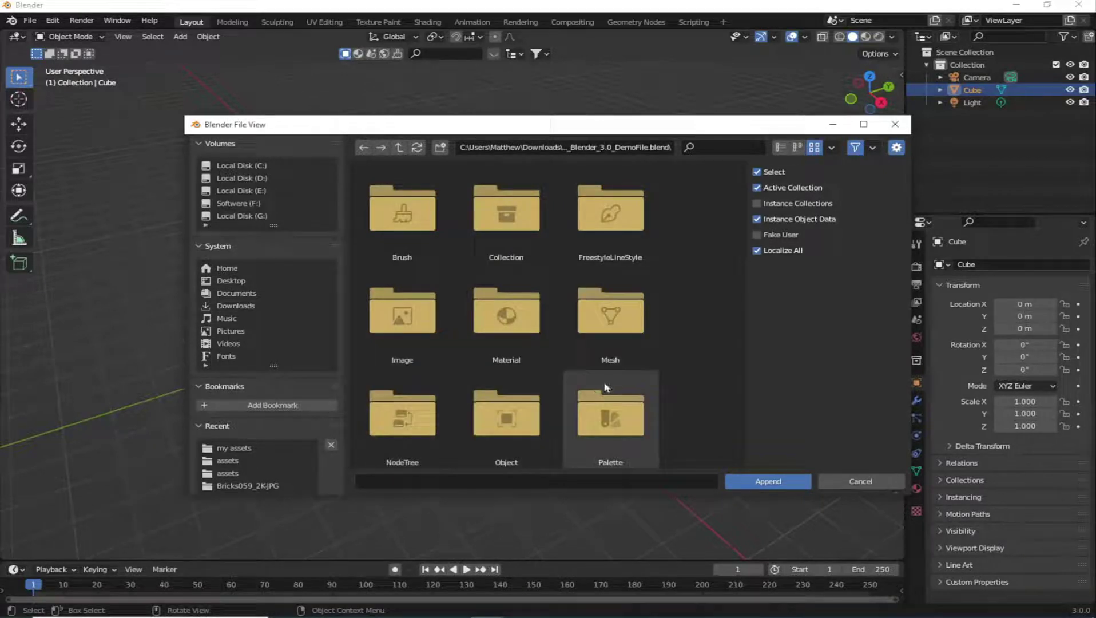
scroll(622, 380, down, 1)
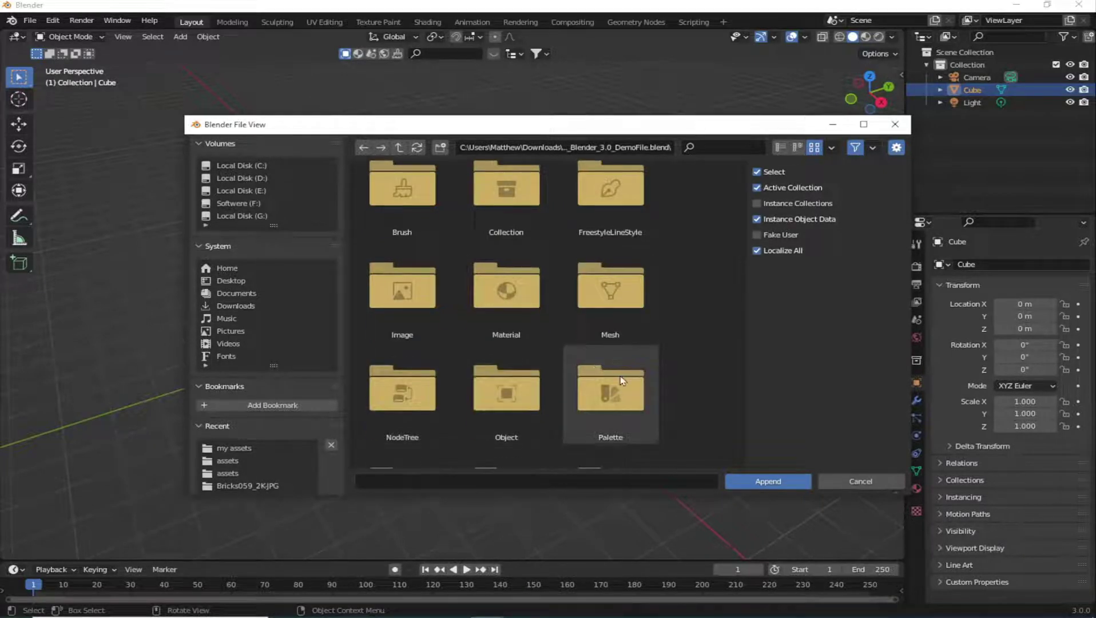
double_click(406, 424)
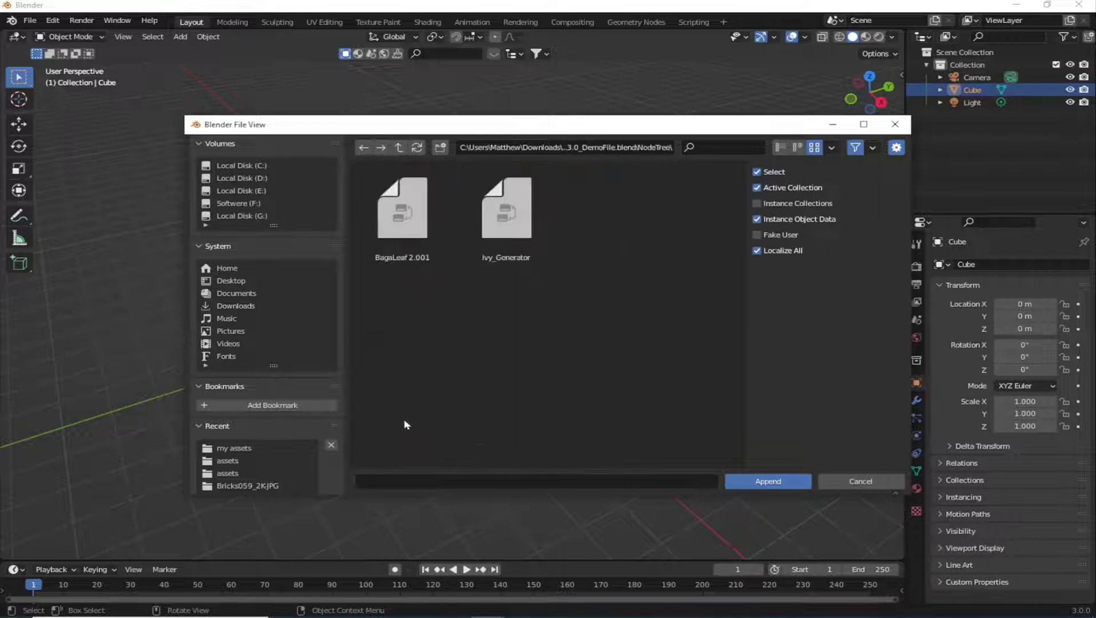
double_click(497, 264)
mouse_move(501, 390)
middle_down()
mouse_move(435, 391)
mouse_move(492, 367)
mouse_move(401, 349)
mouse_move(599, 330)
mouse_move(548, 383)
middle_up()
scroll(626, 330, down, 2)
Step: Give the Cube a Geometry Nodes modifier using Ivy_Generator, then start moving the Cube
scroll(515, 387, up, 3)
click(366, 391)
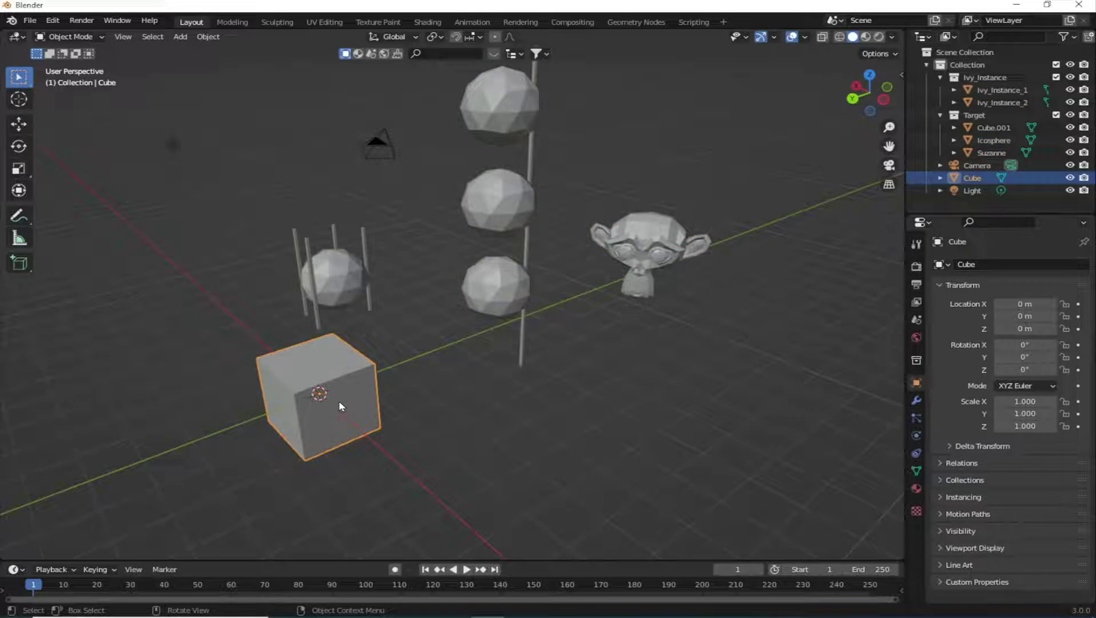
click(916, 401)
click(959, 266)
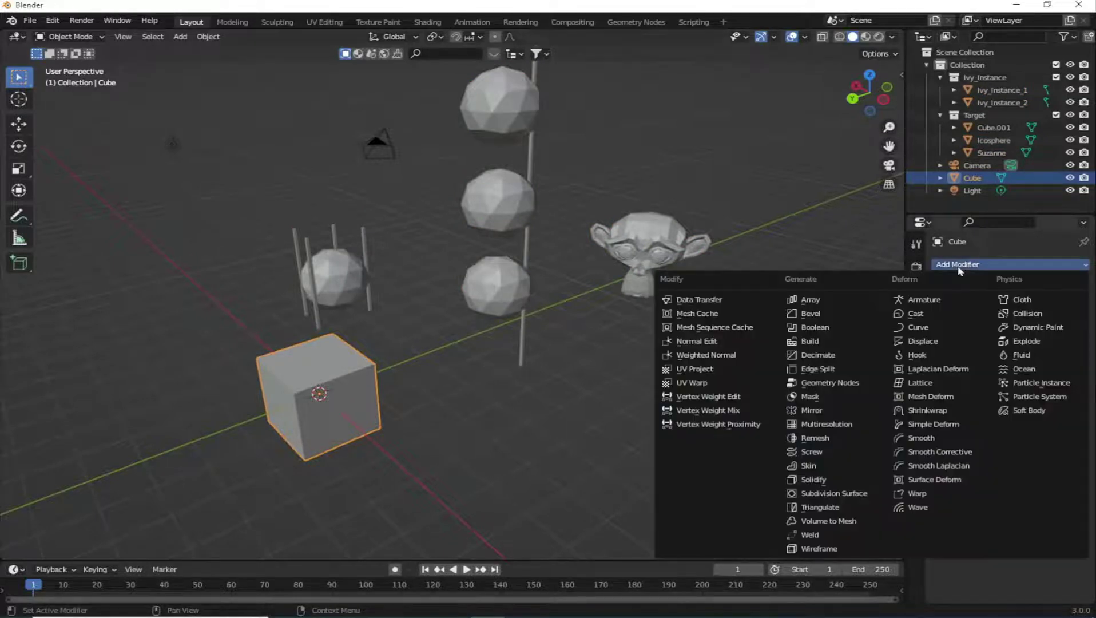
click(833, 382)
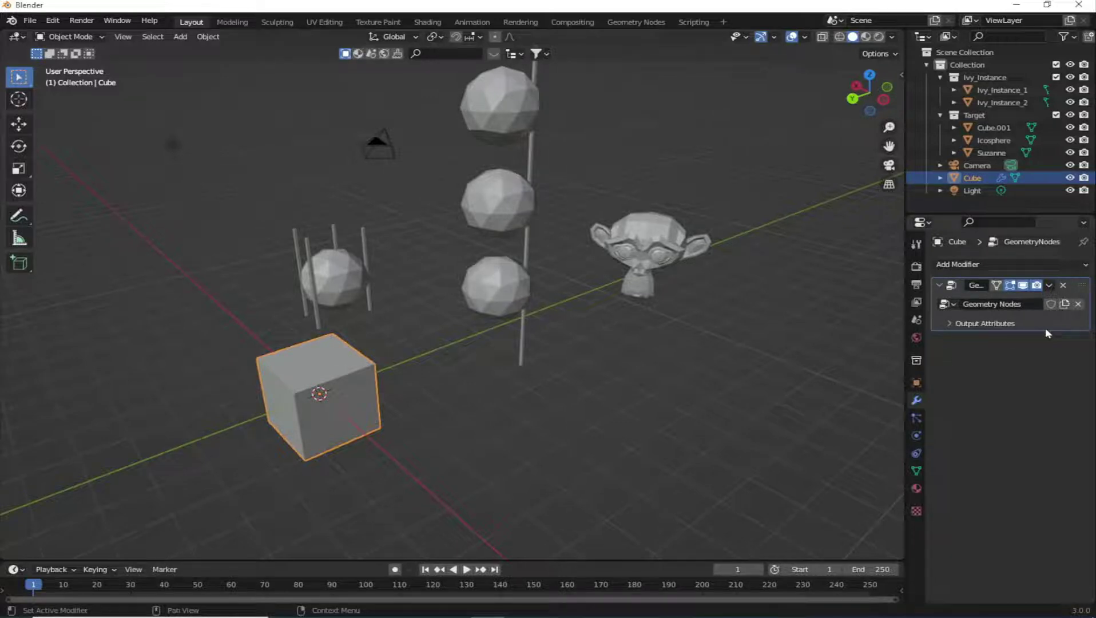
click(947, 304)
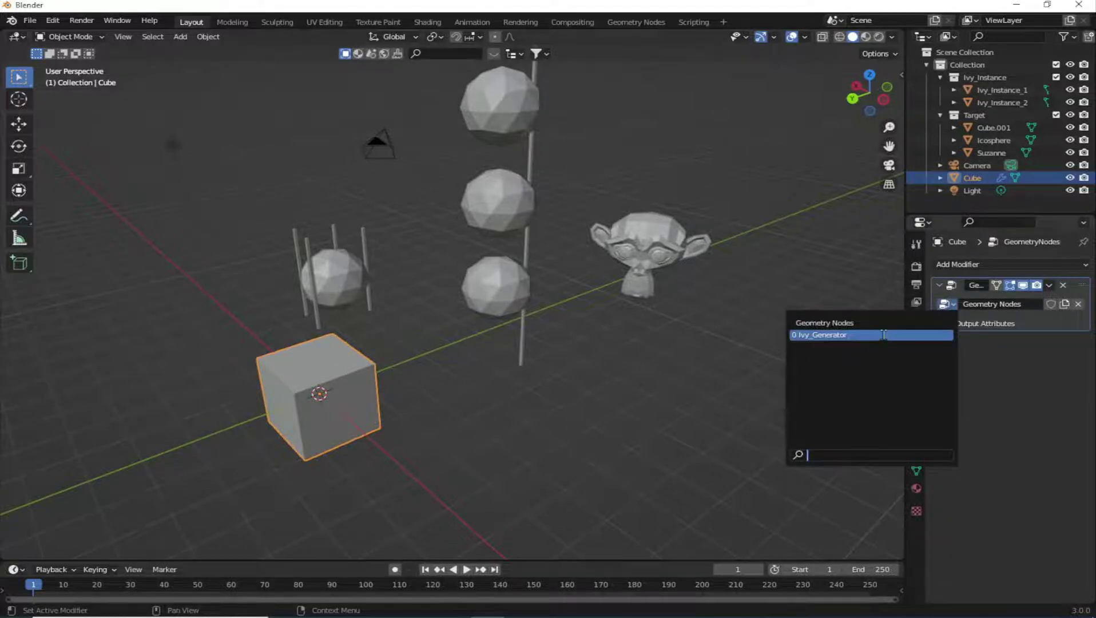
click(884, 335)
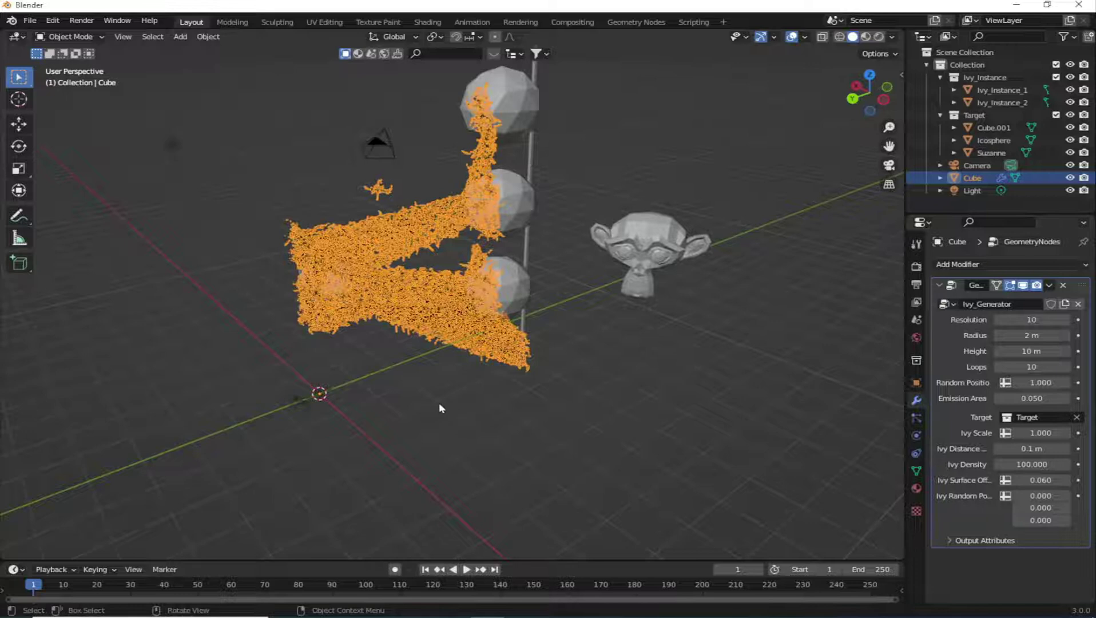
mouse_move(472, 411)
middle_down()
mouse_move(565, 421)
mouse_move(649, 381)
mouse_move(711, 370)
middle_up()
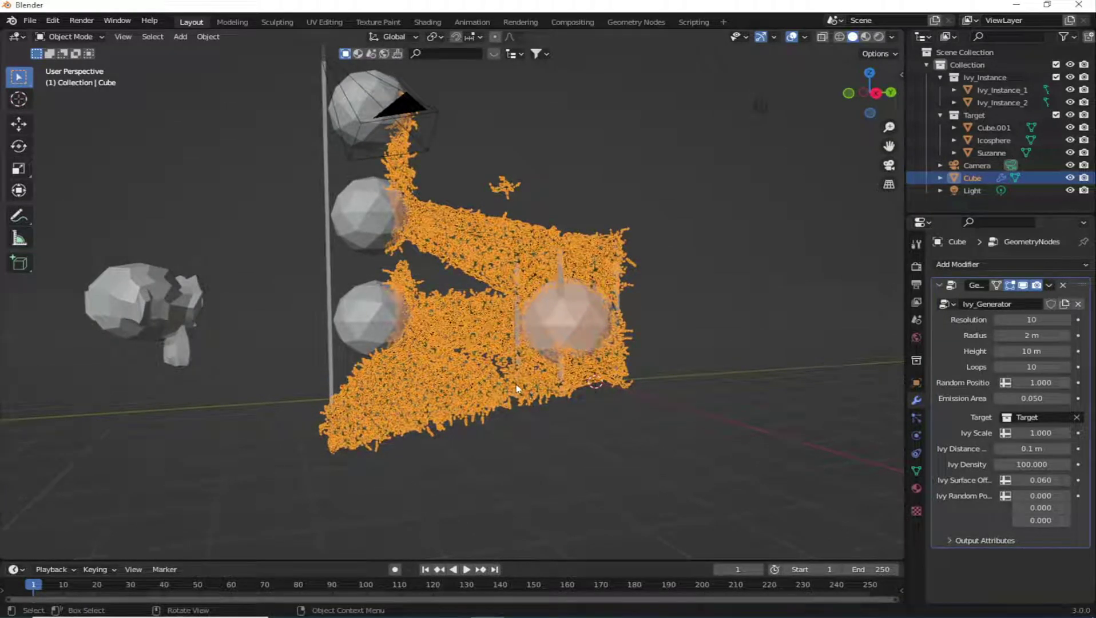
key(g)
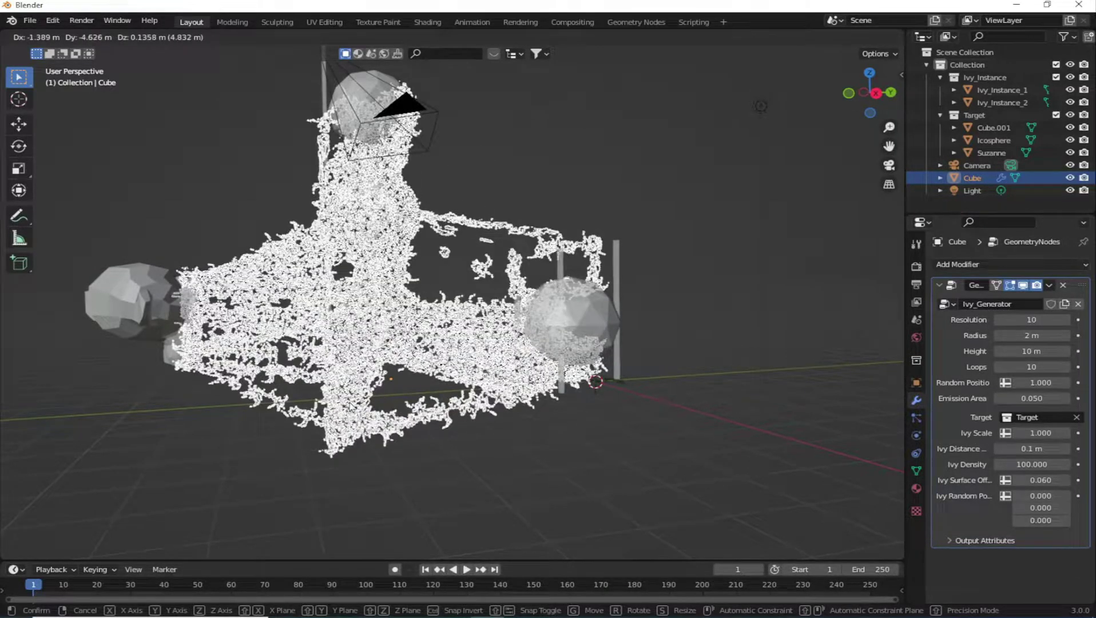
Step: Place the ivy source, select the Icosphere, and zoom and orbit to inspect the ivy
click(353, 407)
click(613, 335)
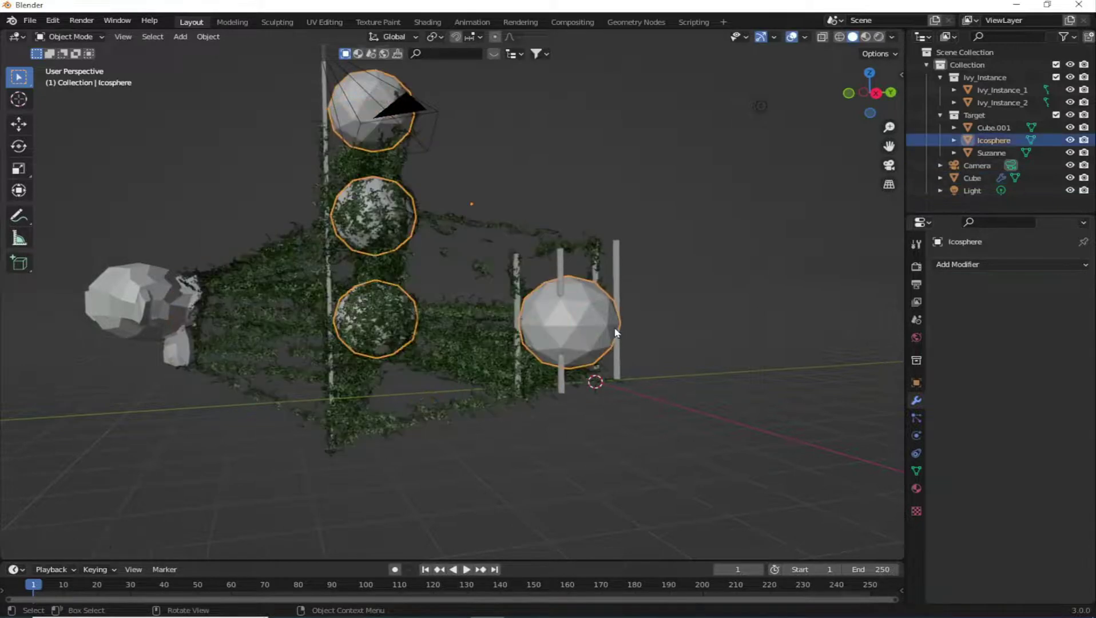
scroll(523, 426, up, 1)
scroll(523, 426, up, 3)
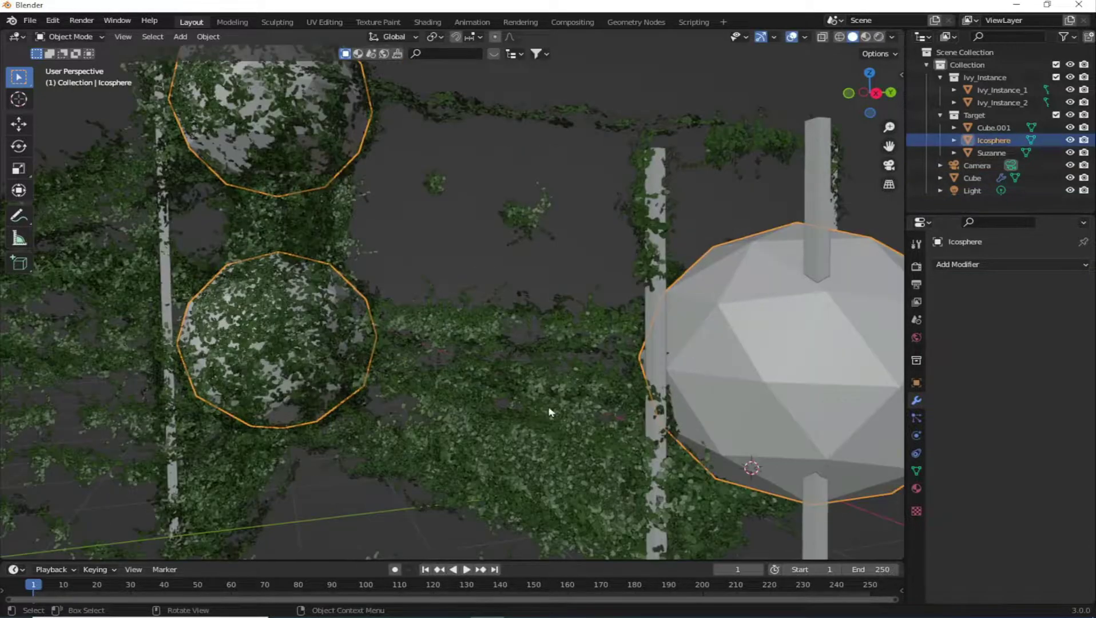
scroll(478, 387, down, 3)
scroll(479, 387, down, 3)
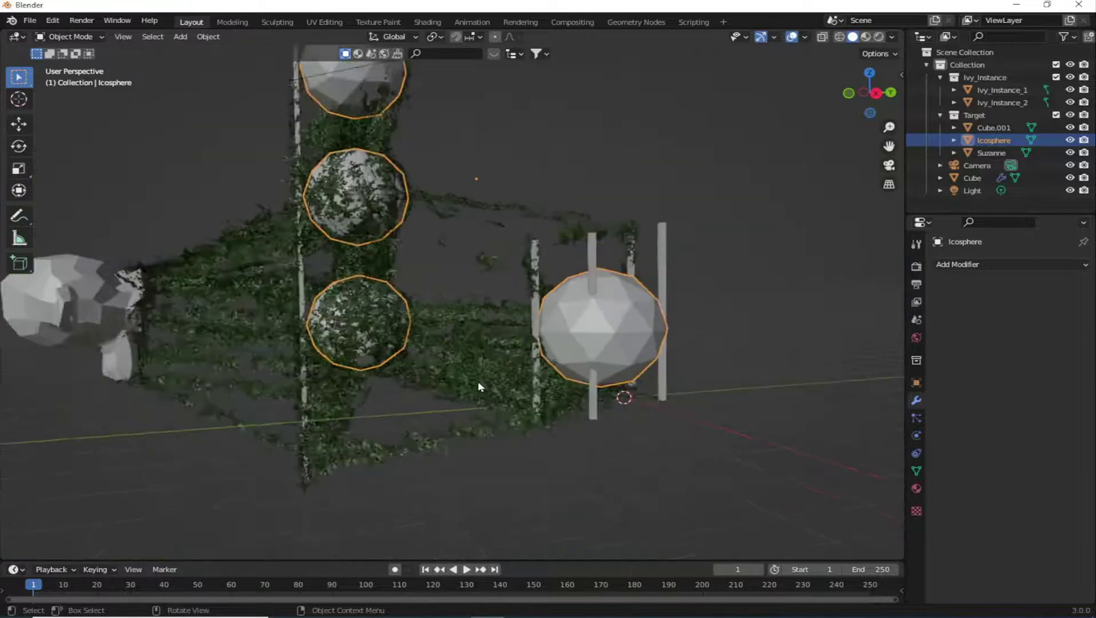
scroll(479, 386, down, 2)
scroll(477, 388, down, 2)
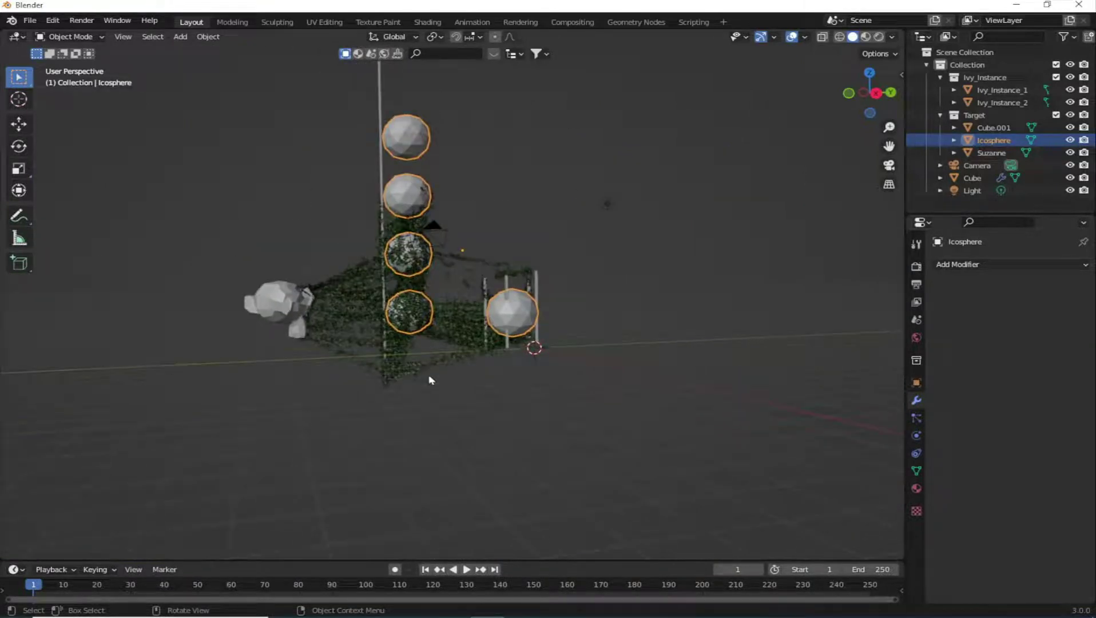
middle_drag(601, 393, 538, 426)
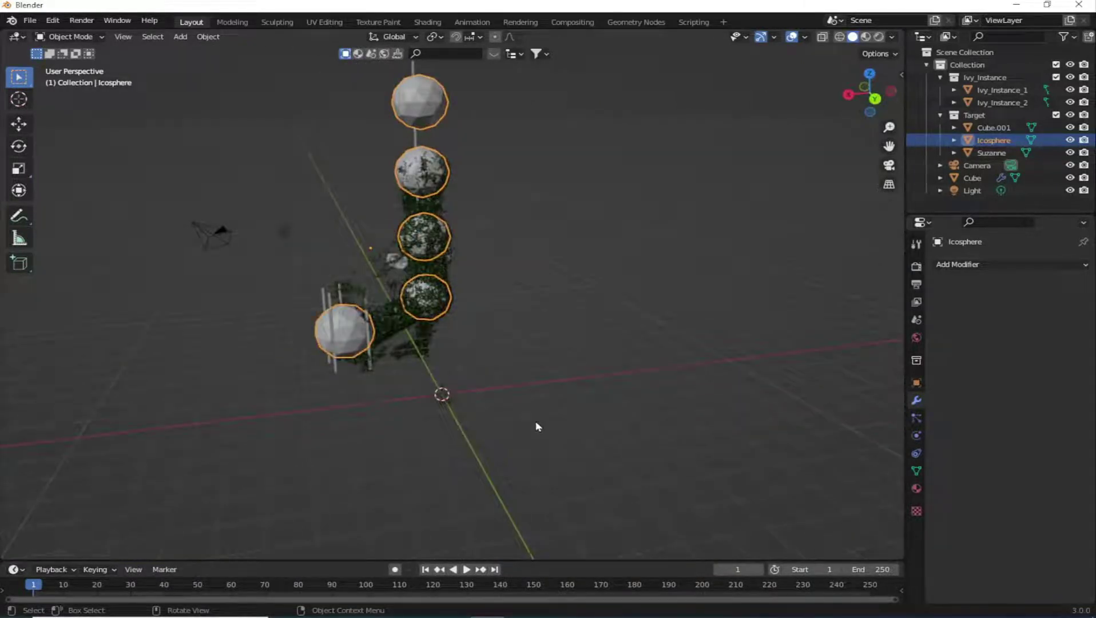
scroll(538, 426, up, 2)
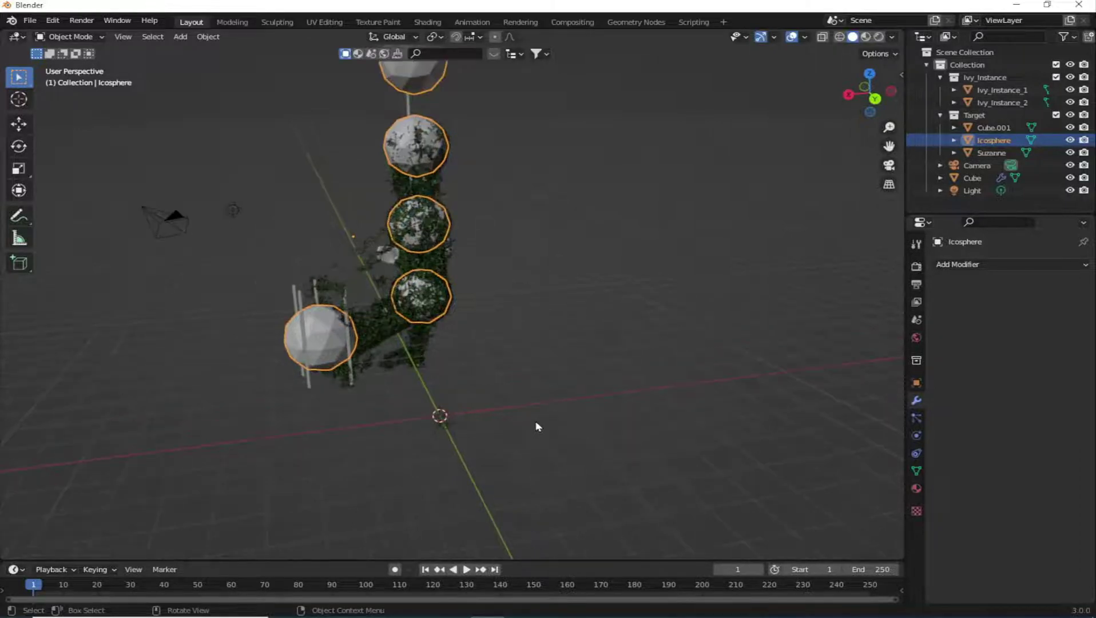
scroll(538, 426, up, 2)
scroll(538, 426, down, 2)
Step: Enlarge the bottom area into an Asset Browser and show its asset library list
drag(549, 560, 274, 417)
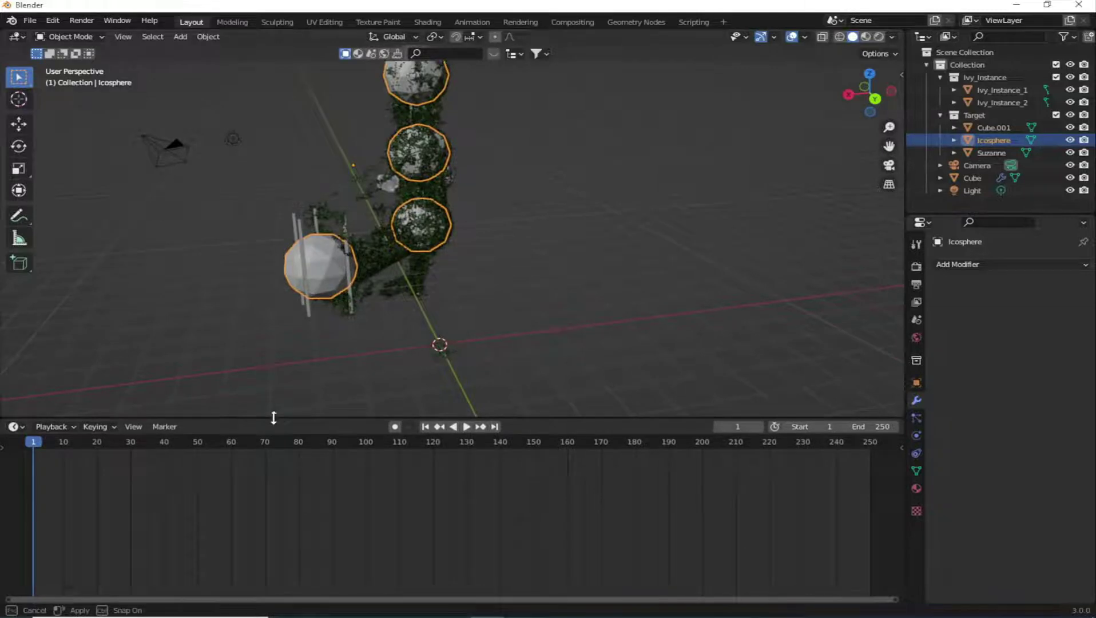
click(14, 426)
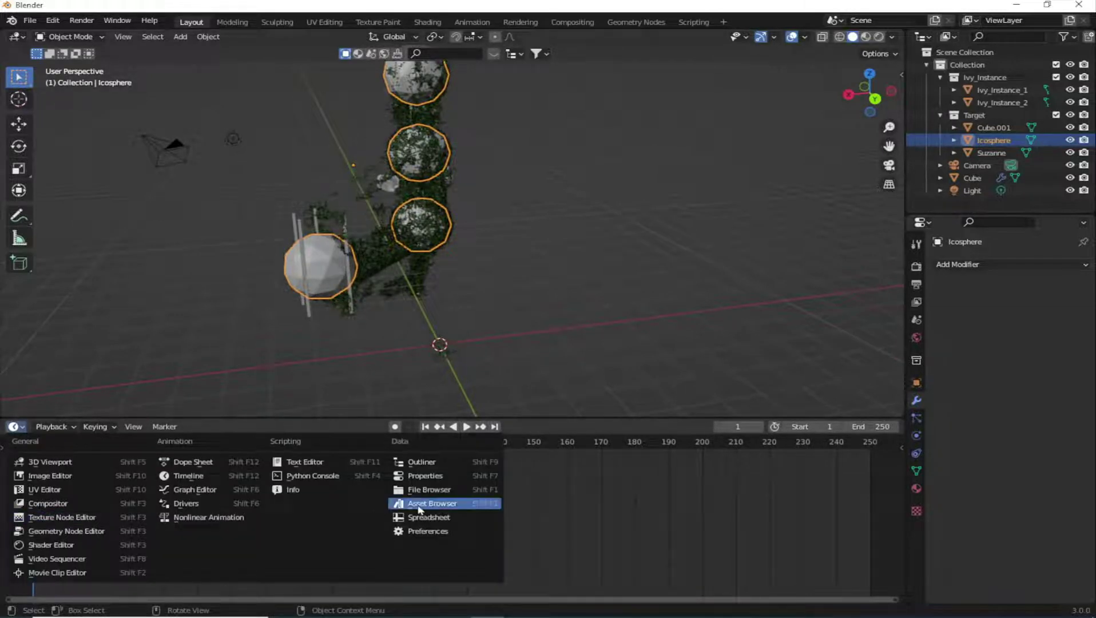
click(419, 504)
drag(327, 420, 329, 393)
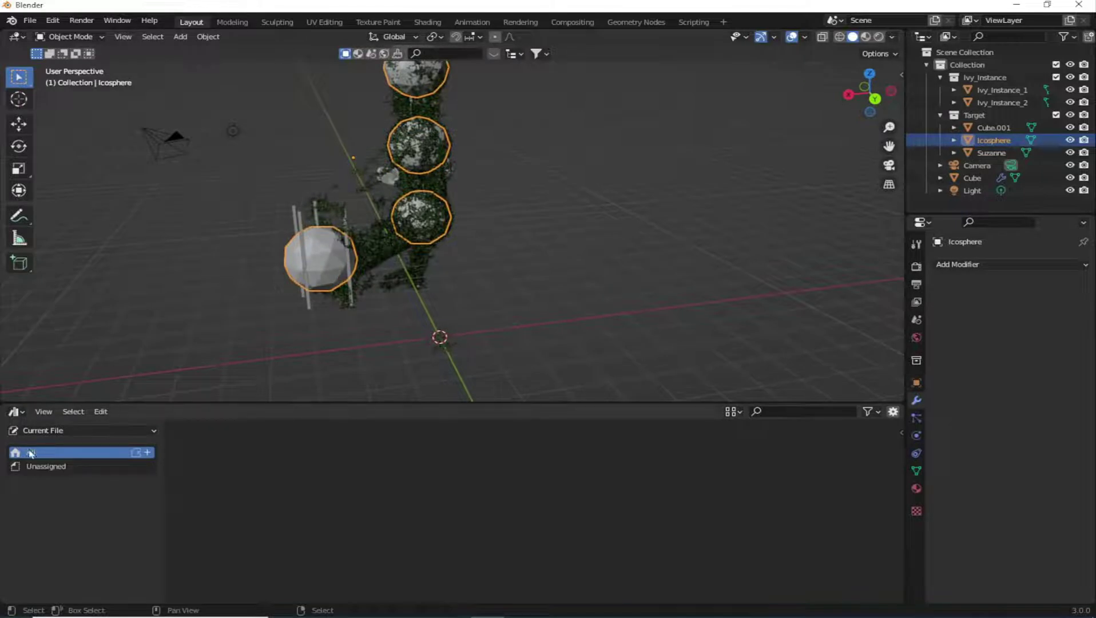
click(57, 432)
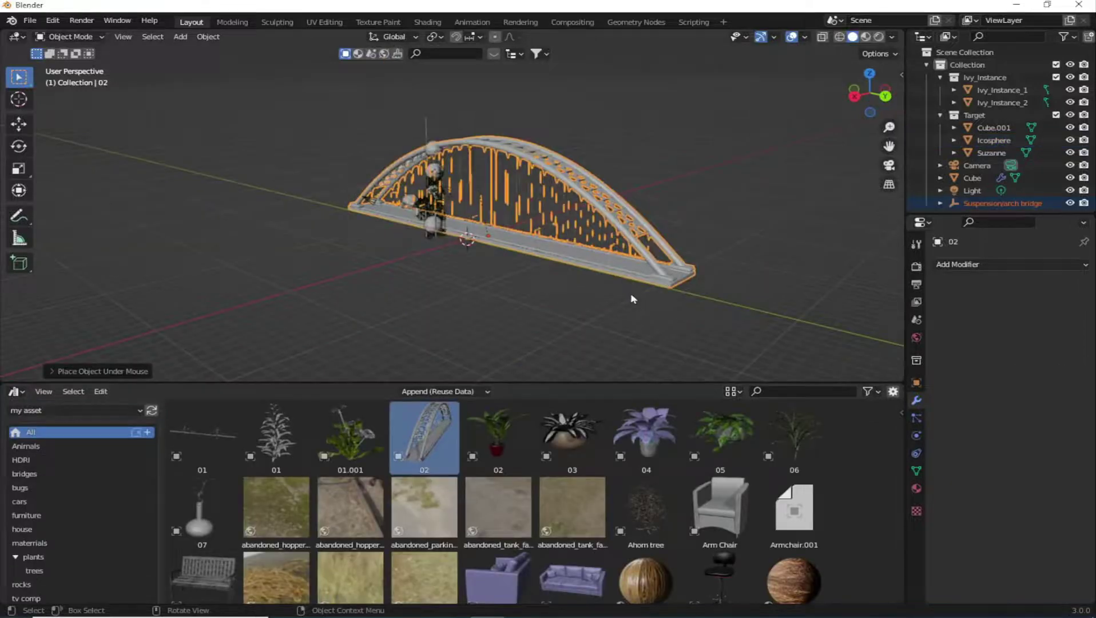
Step: Separate the bridge's vertical hanger cables into their own object in Edit Mode
scroll(579, 236, up, 3)
scroll(574, 233, down, 3)
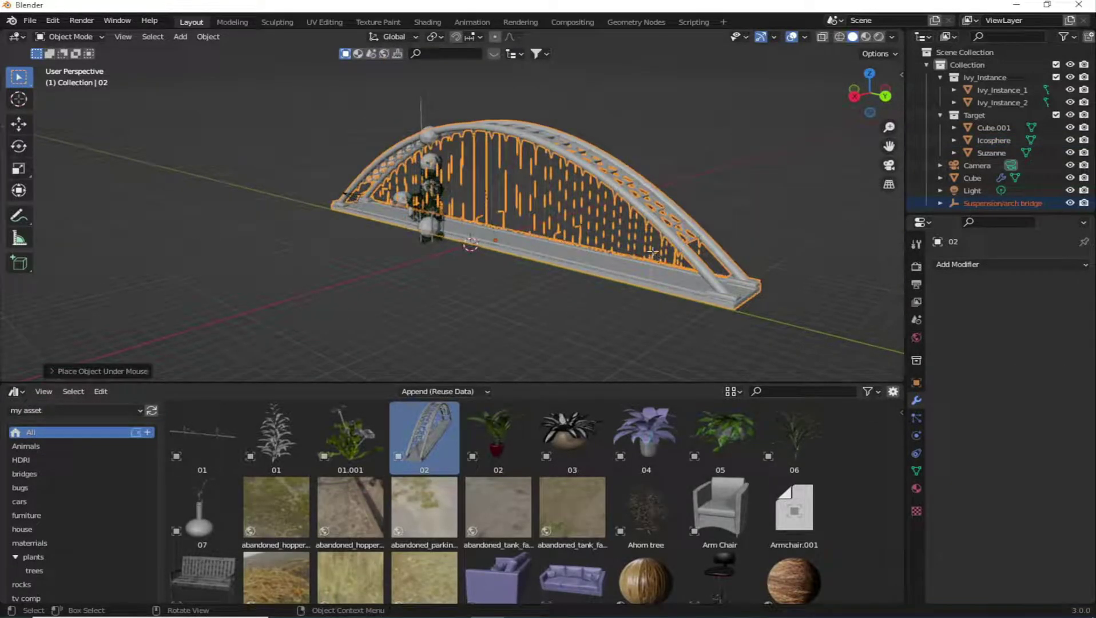
key(Tab)
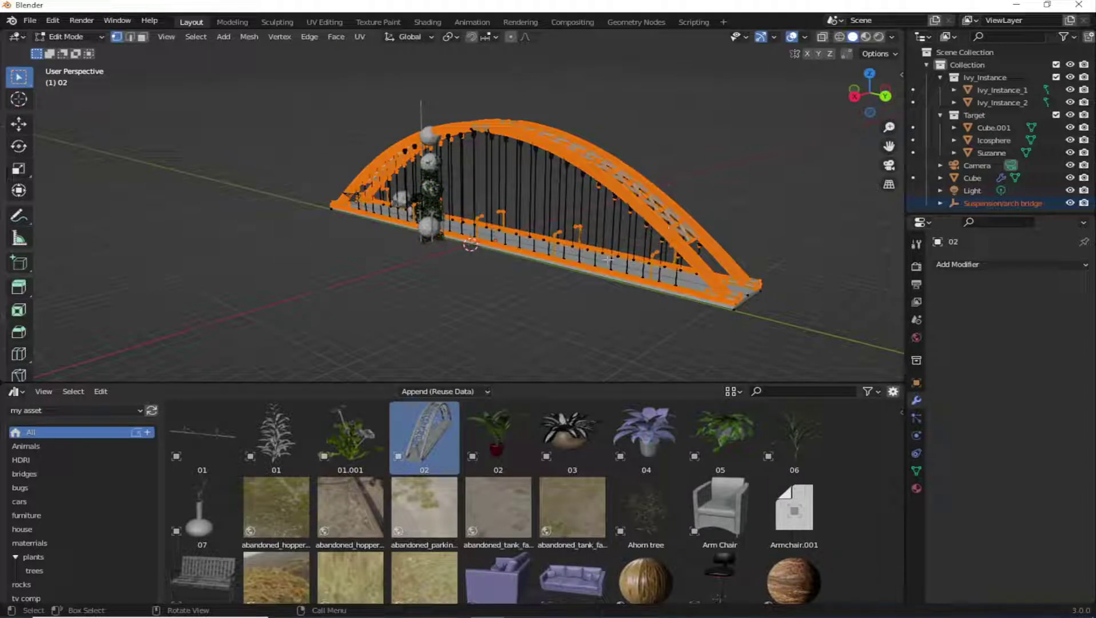
key(p)
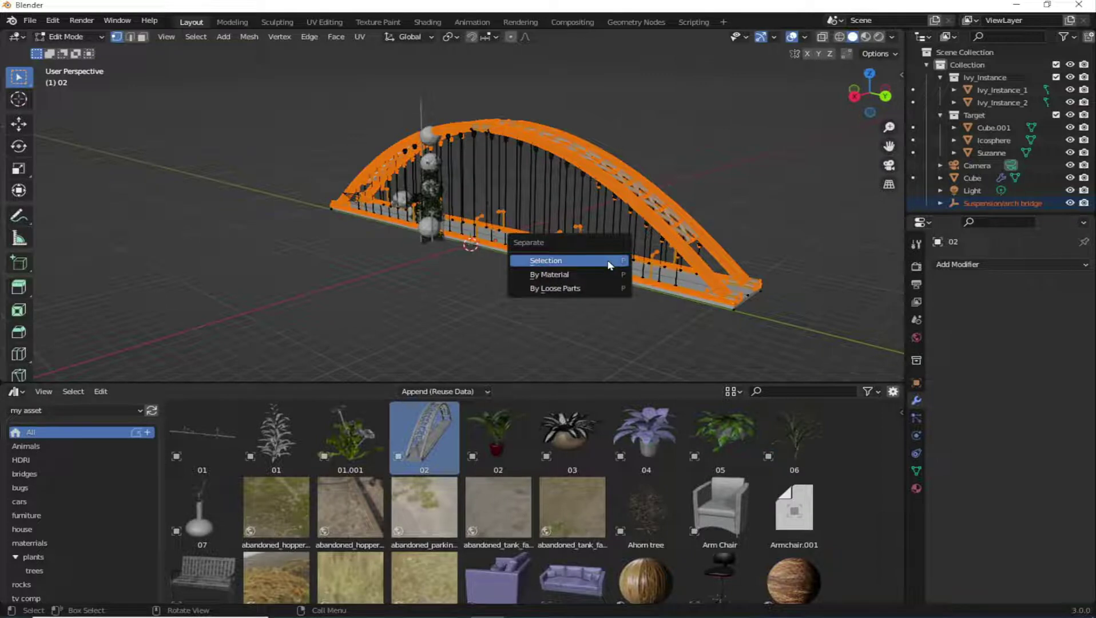
click(607, 260)
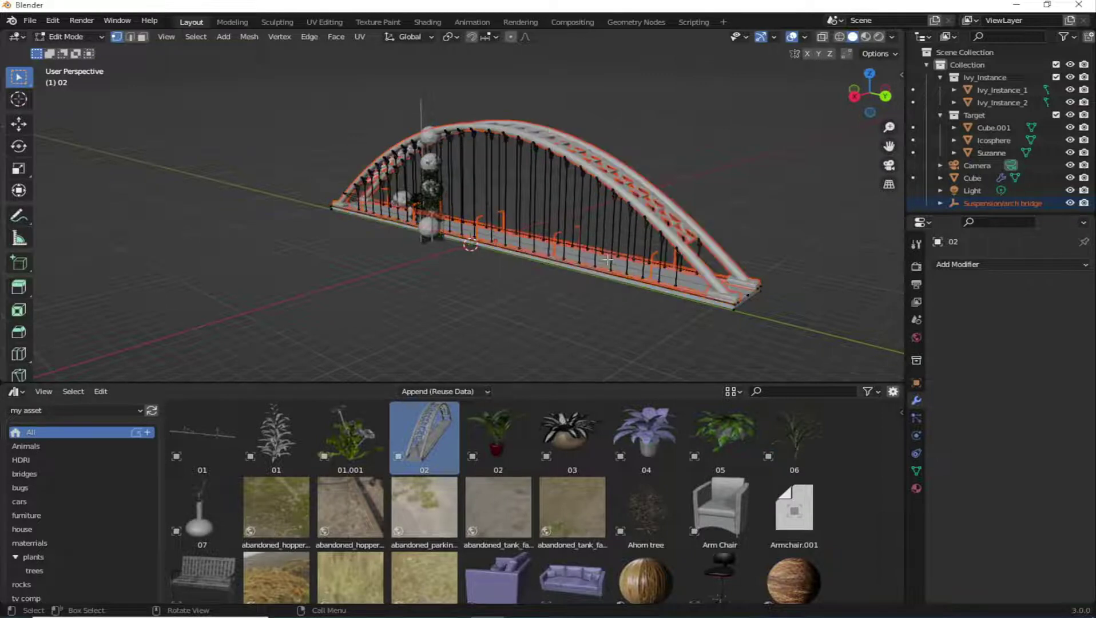
key(Tab)
click(600, 228)
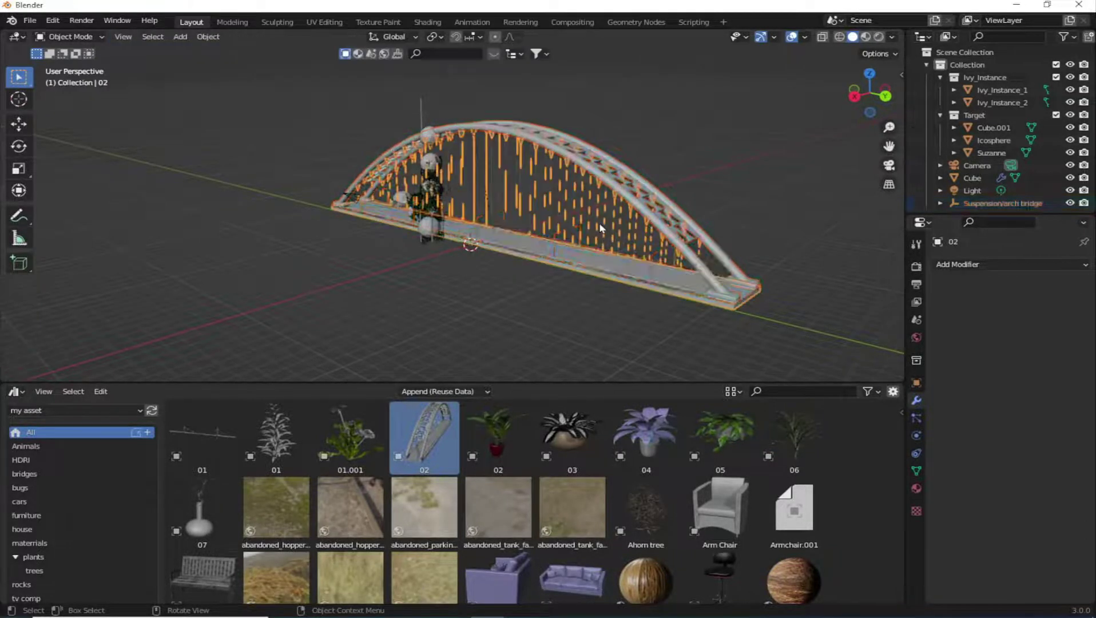
scroll(600, 228, up, 2)
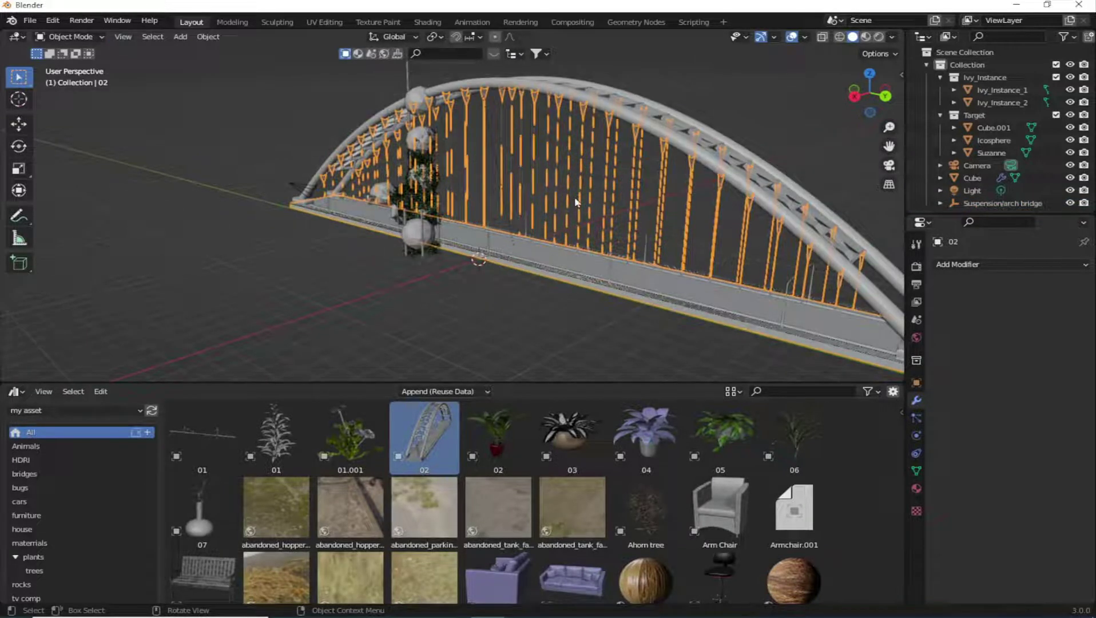
scroll(608, 228, down, 1)
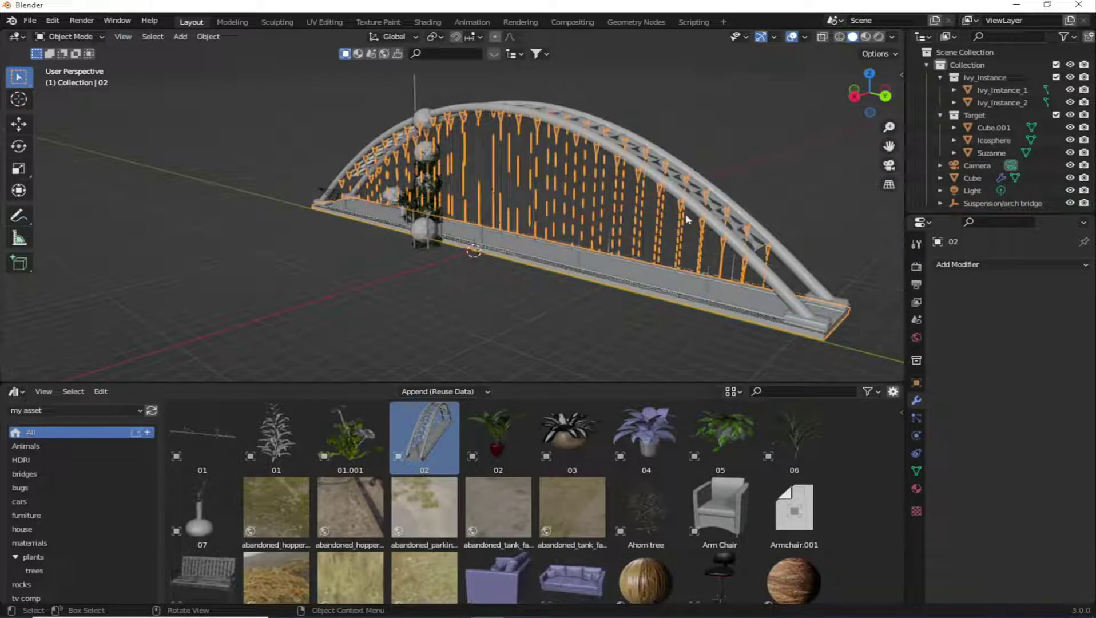
scroll(691, 219, down, 1)
click(683, 252)
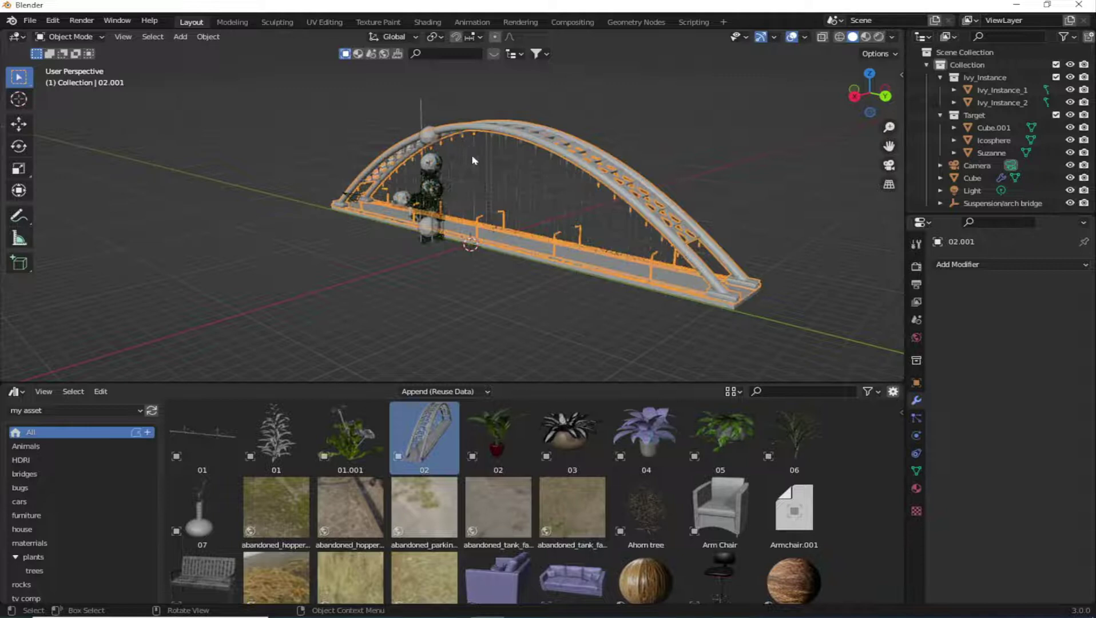
middle_drag(558, 184, 681, 330)
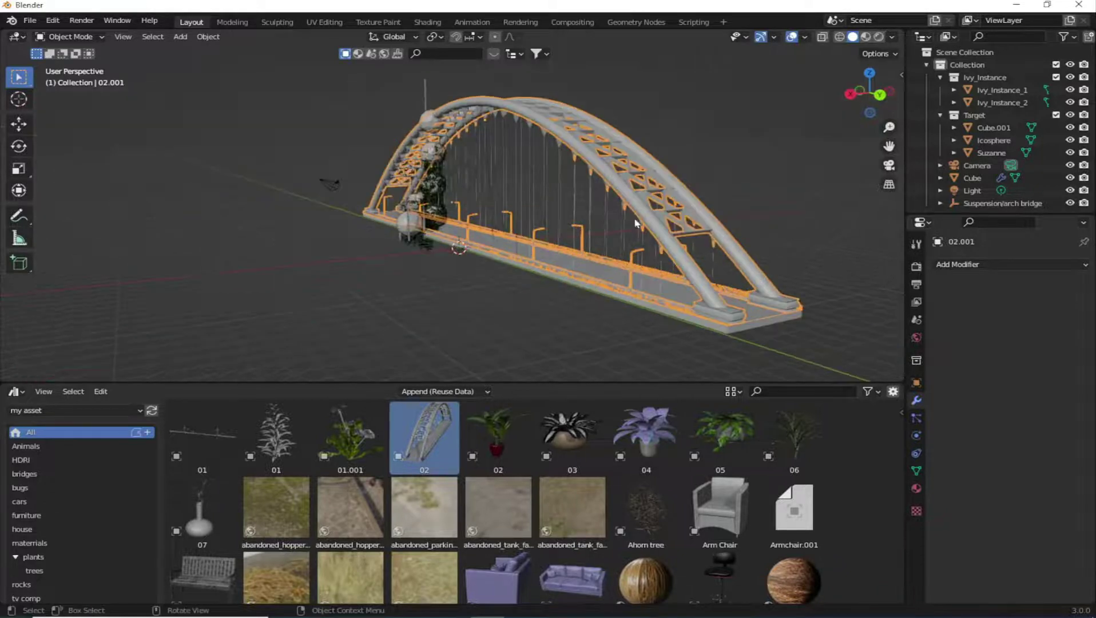
click(607, 227)
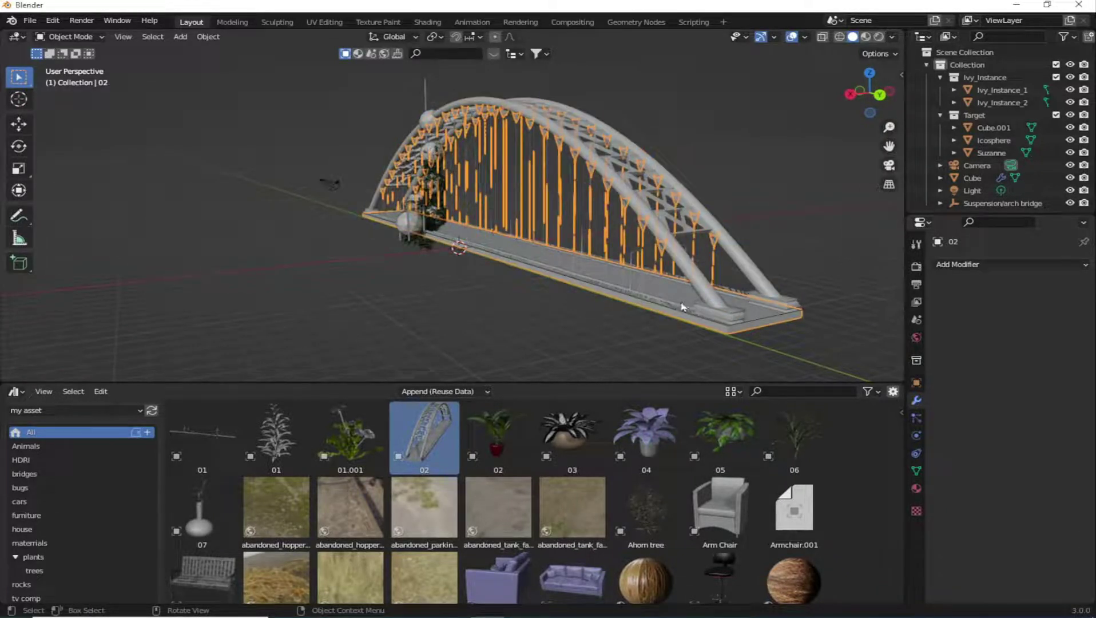
click(699, 291)
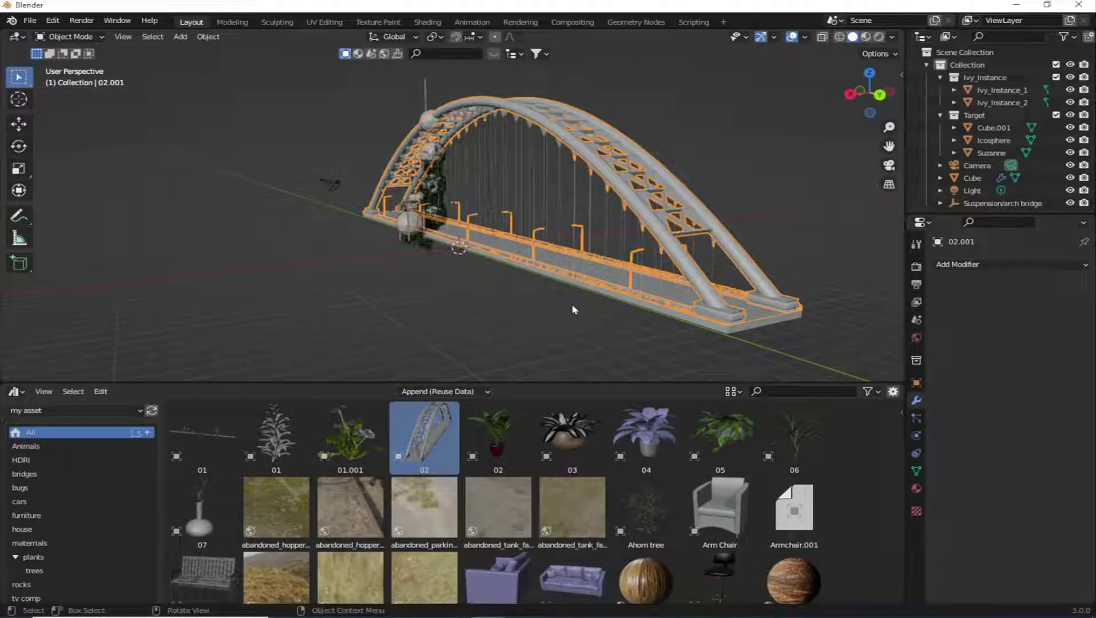
middle_drag(519, 299, 460, 296)
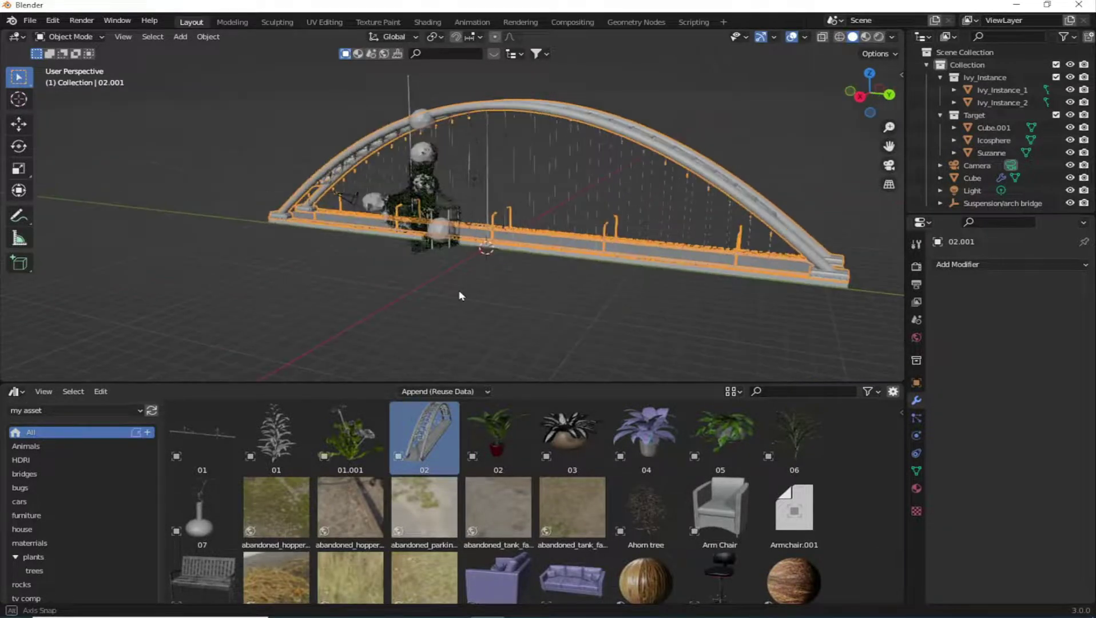
scroll(457, 292, up, 5)
scroll(430, 272, down, 1)
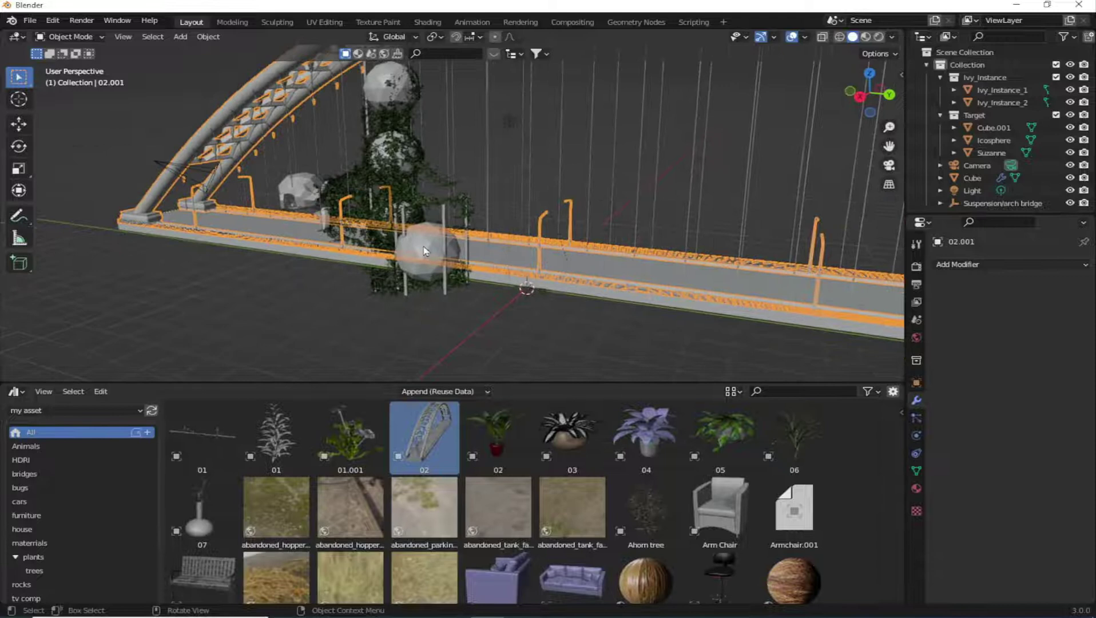
mouse_move(548, 293)
middle_down()
mouse_move(593, 250)
mouse_move(608, 197)
middle_up()
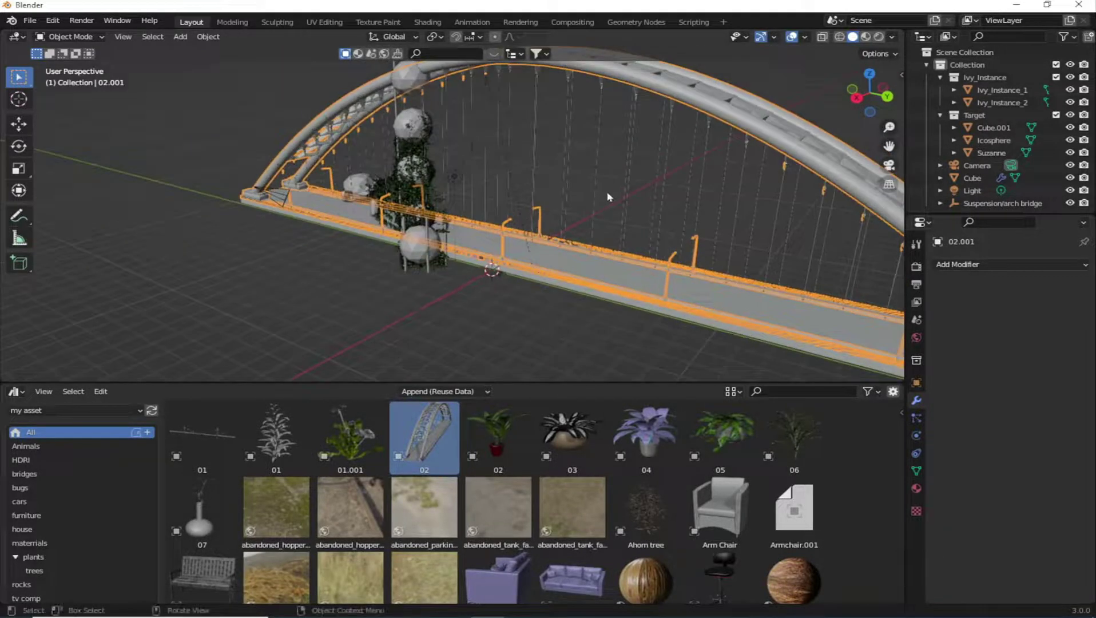
middle_drag(610, 236, 608, 276)
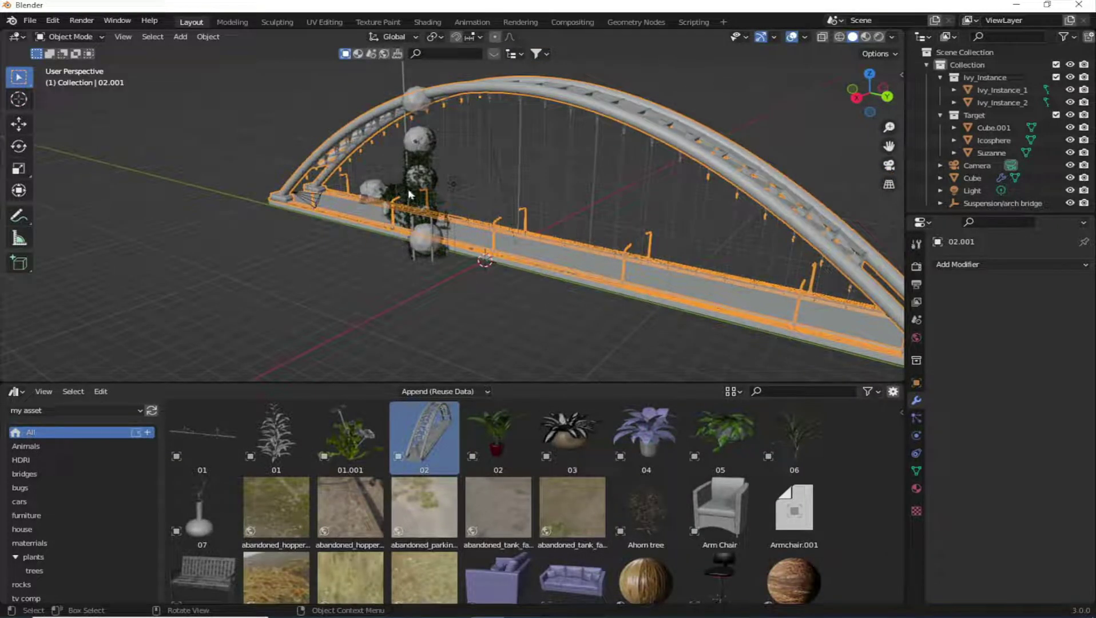
drag(878, 115, 861, 117)
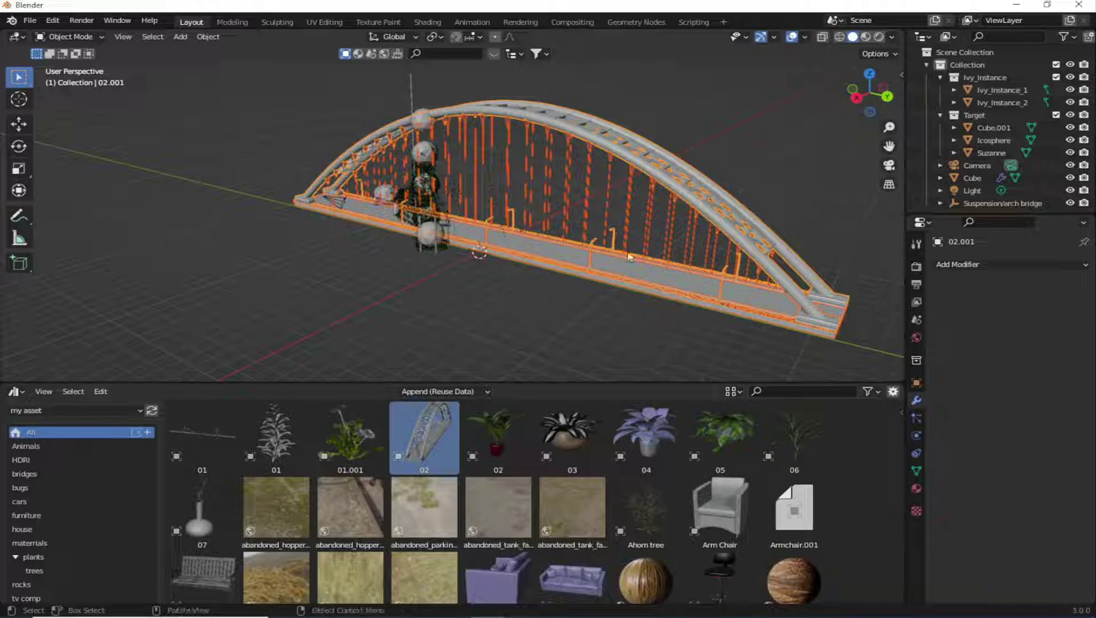
Step: Move bridge parts 02 and 02.001 into a new collection named Collection 2
key(m)
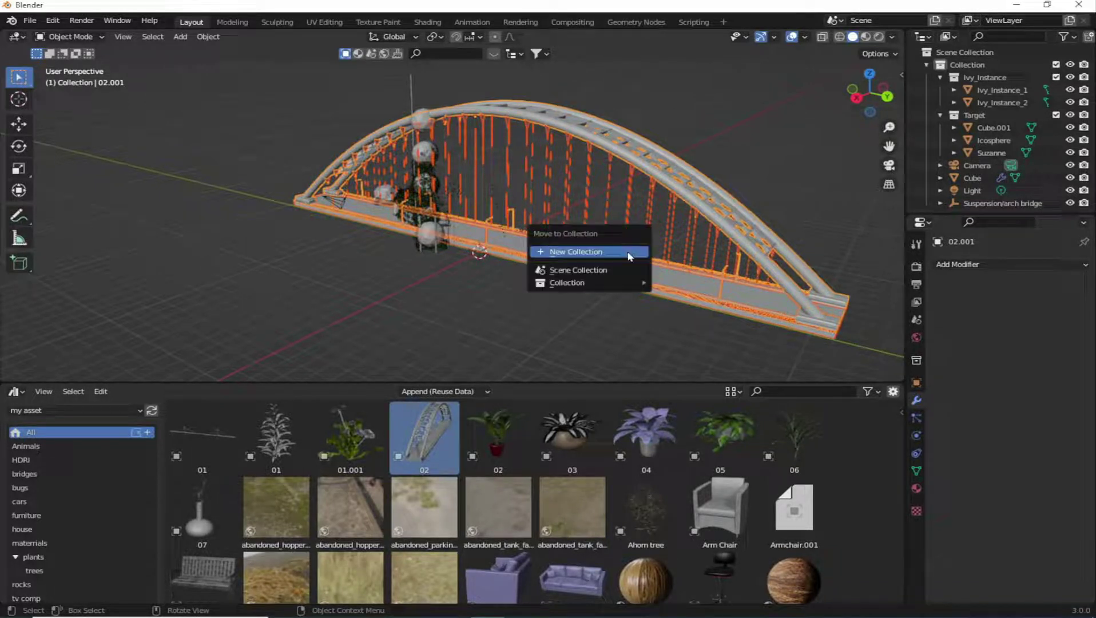
click(628, 256)
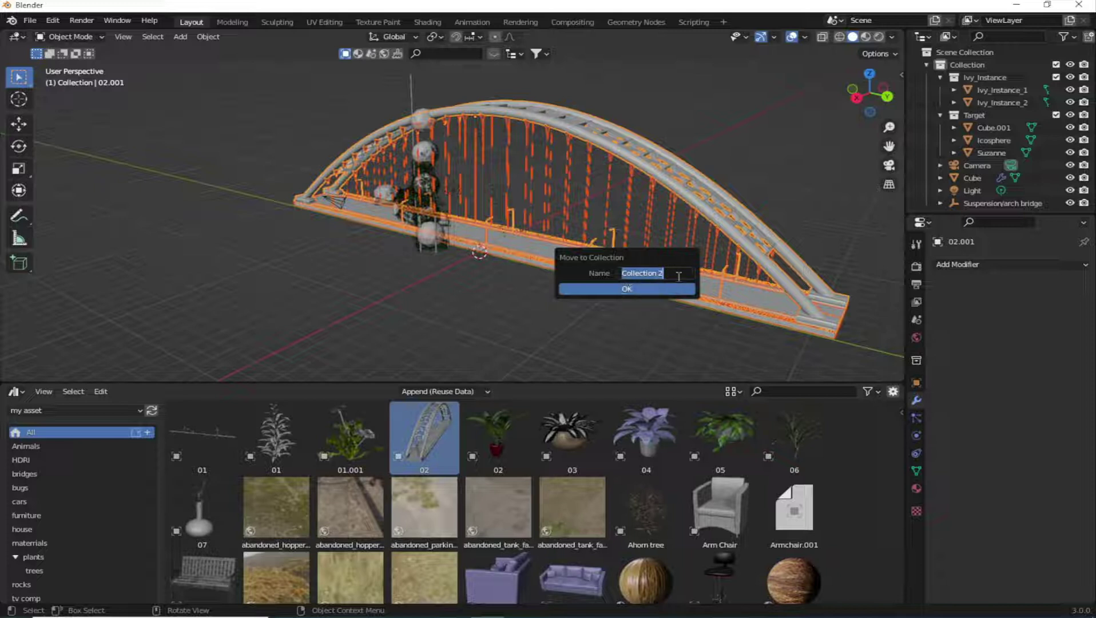
click(628, 290)
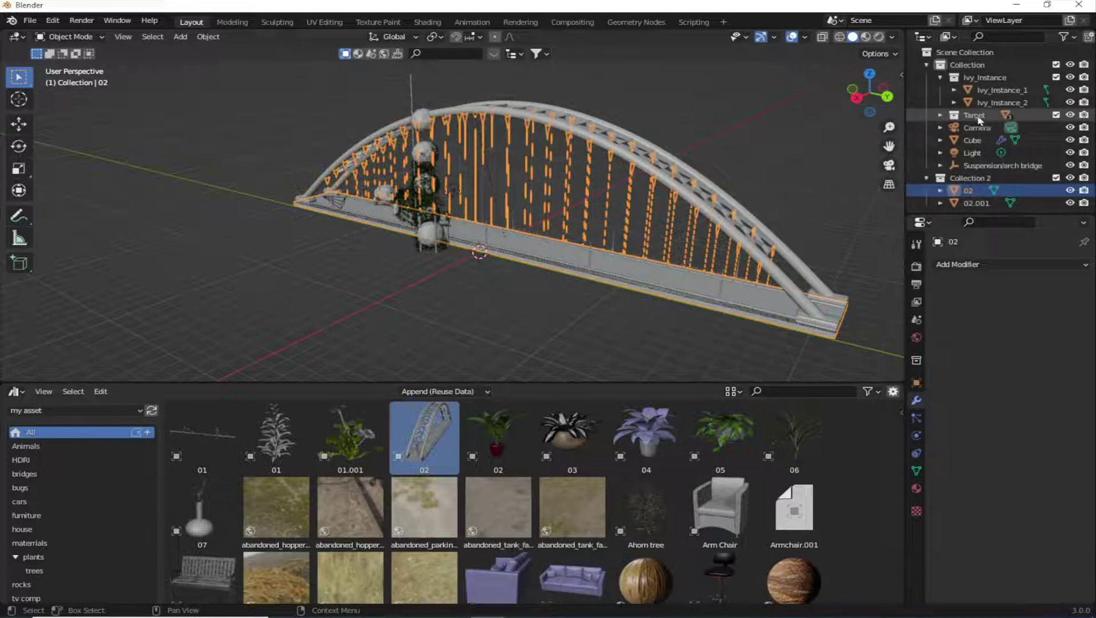
Step: Collapse and exclude the Target collection, then select the ivy Cube to show its settings
click(941, 118)
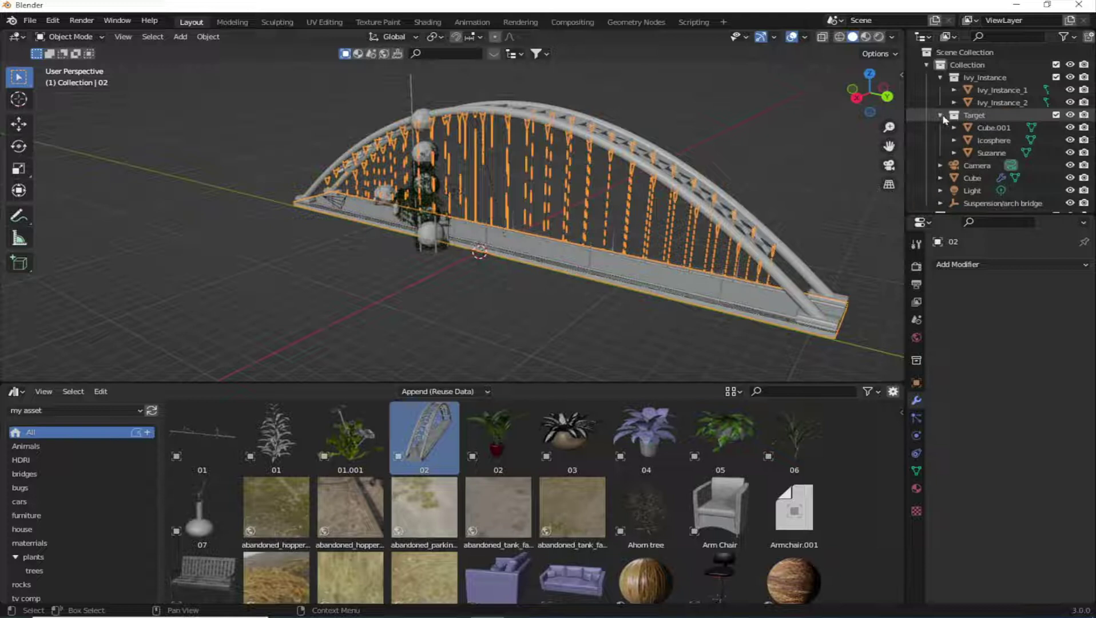
click(941, 117)
click(1056, 115)
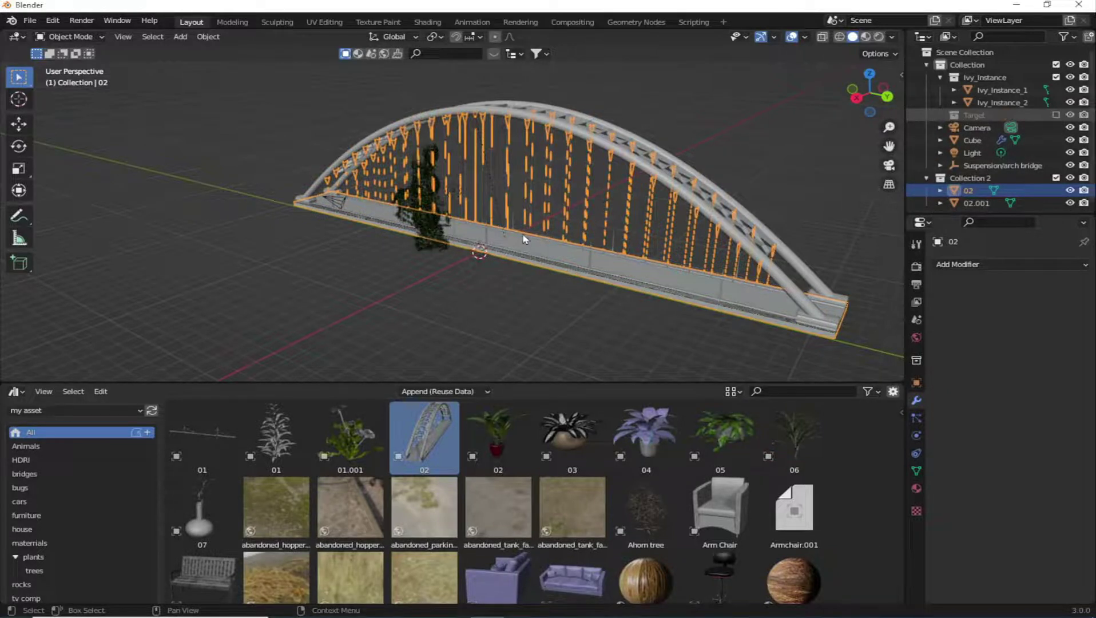
middle_drag(524, 240, 497, 244)
scroll(361, 243, up, 5)
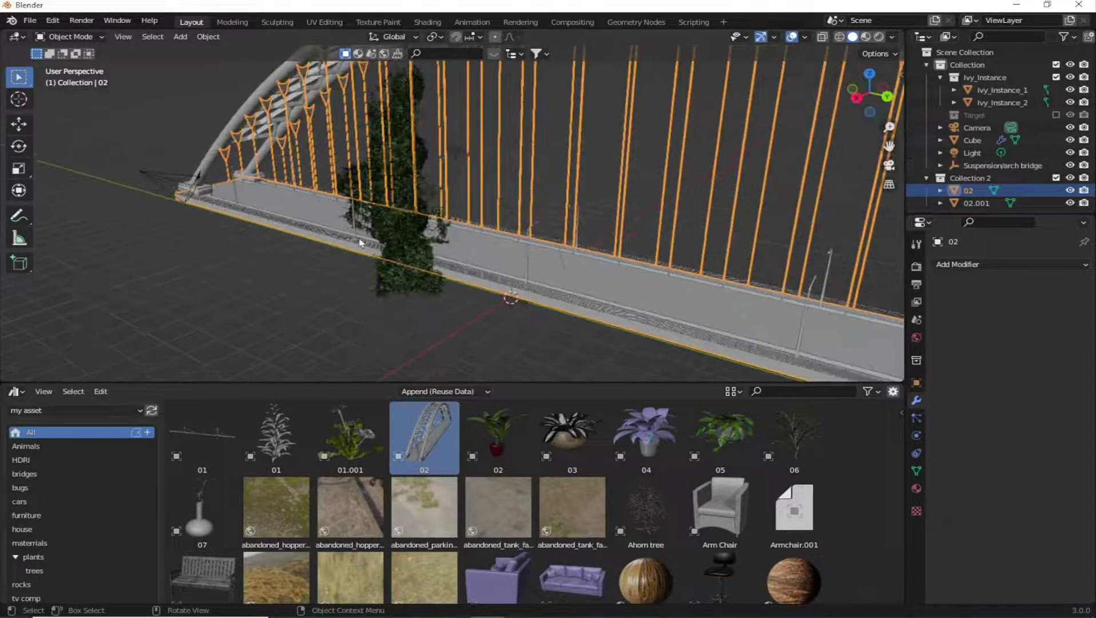
click(381, 219)
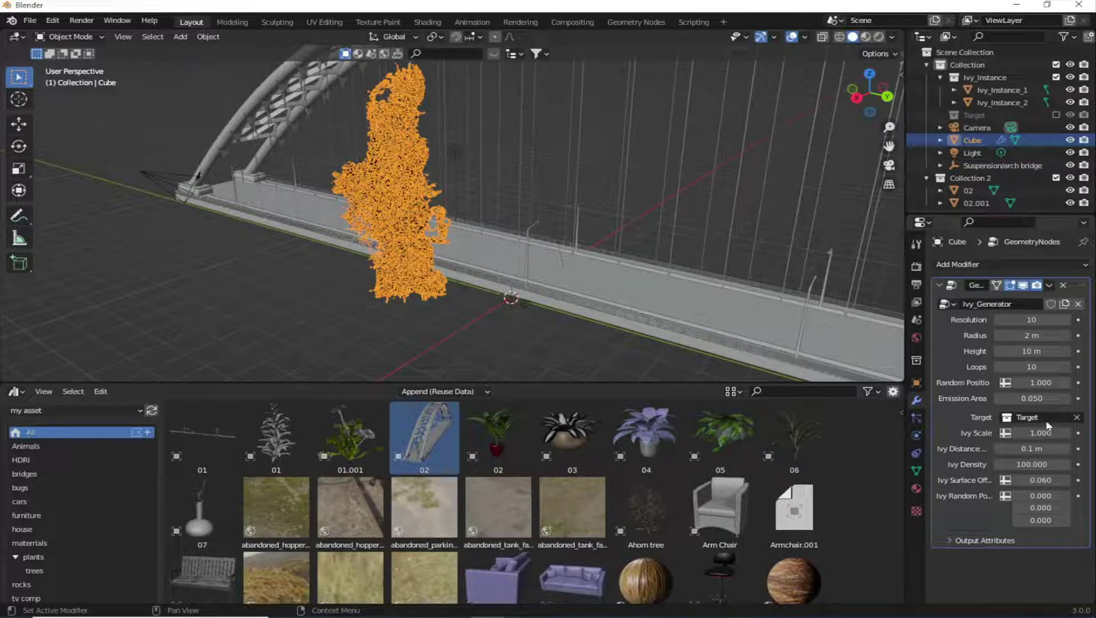
Step: Set the Ivy_Generator target to Collection 2 and orbit to view the ivy on the bridge
click(1076, 419)
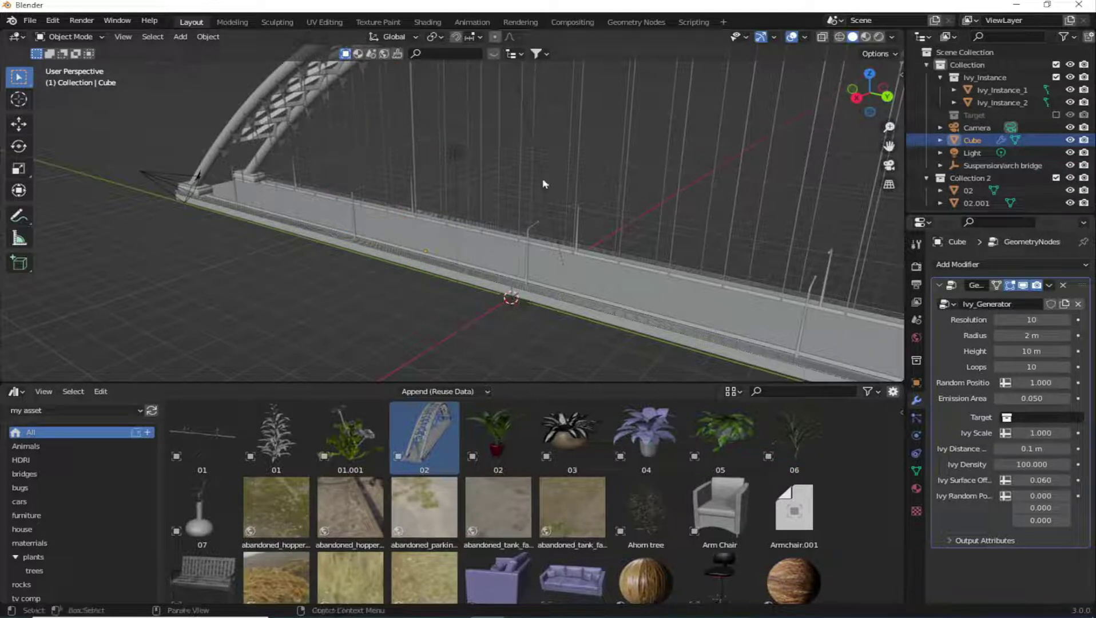
click(1014, 417)
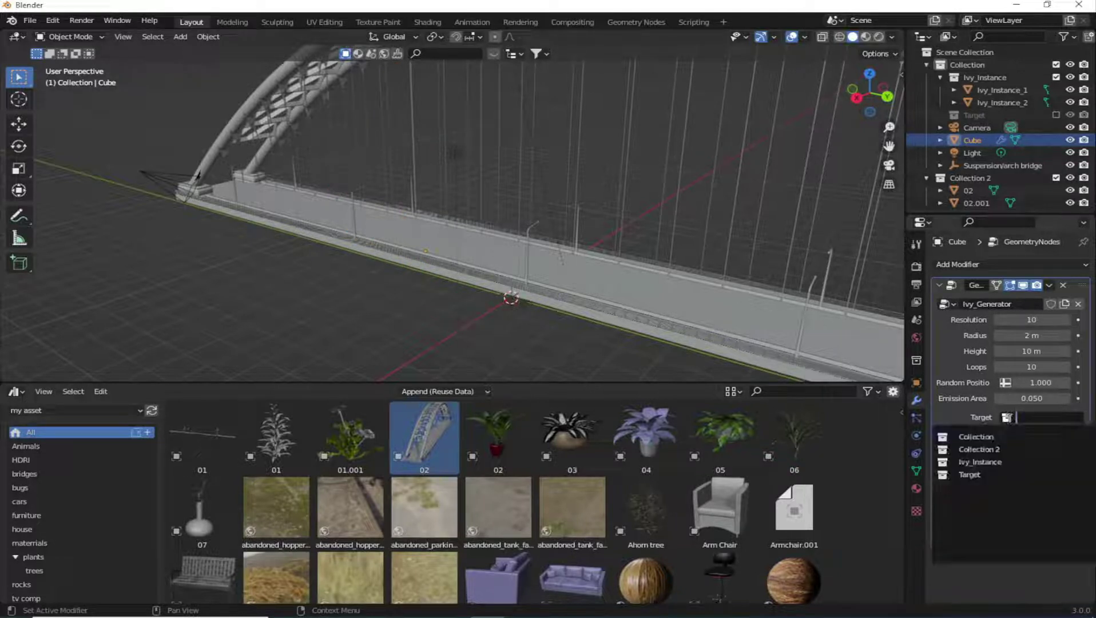
click(1004, 451)
drag(712, 385, 655, 392)
scroll(655, 392, down, 2)
mouse_move(741, 404)
middle_down()
mouse_move(467, 306)
mouse_move(484, 298)
middle_up()
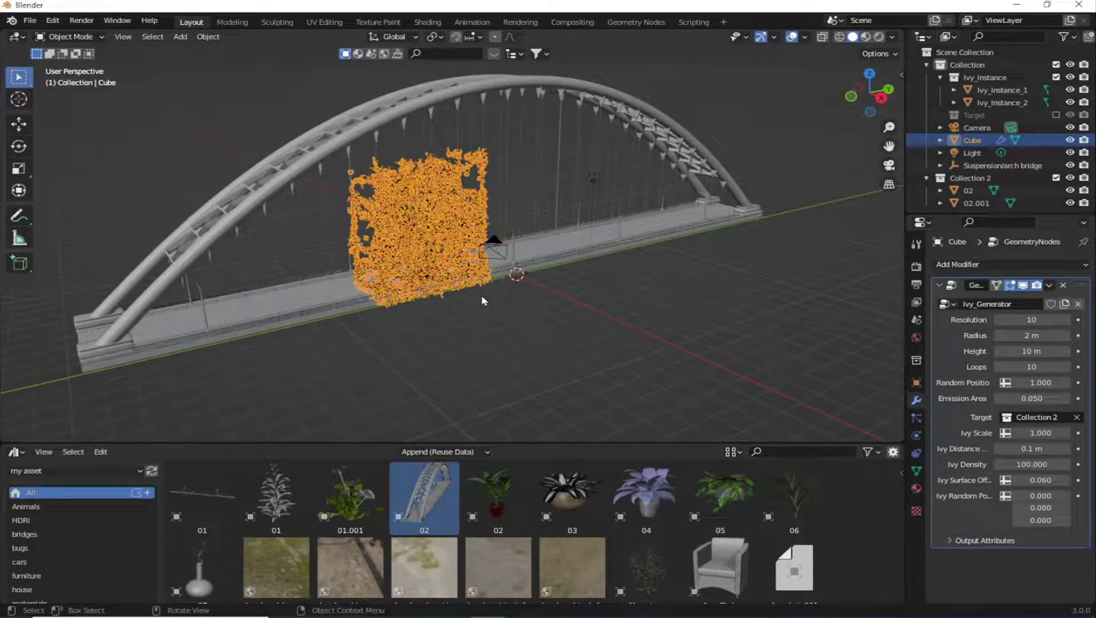
Step: In Edit Mode, move the ivy Cube's geometry above the left end of the arch
key(Tab)
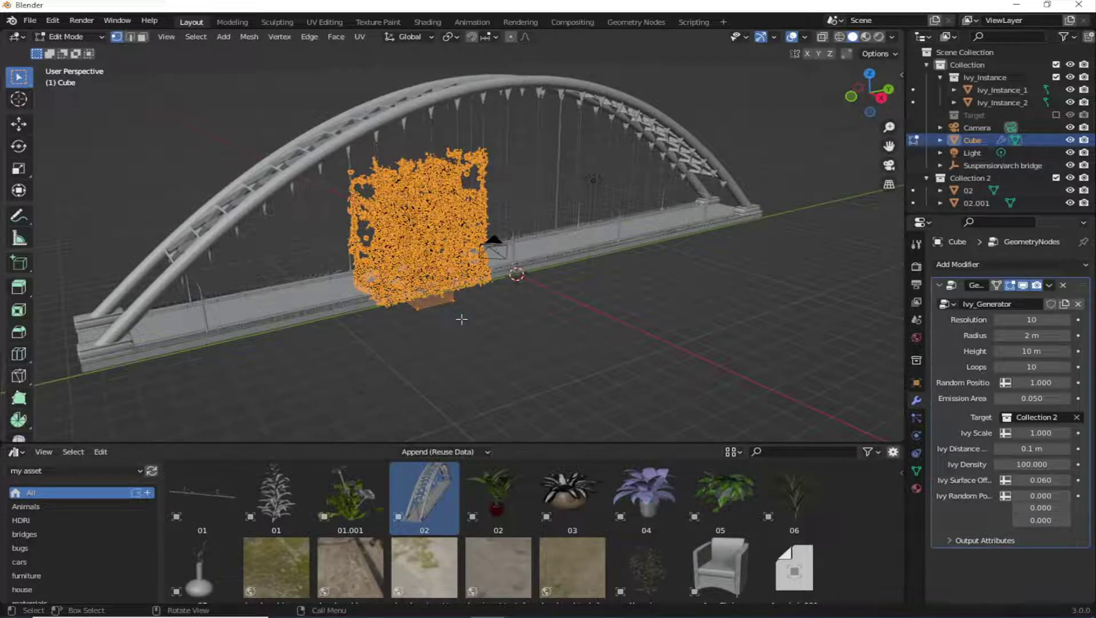
middle_drag(446, 308, 445, 343)
scroll(448, 350, down, 2)
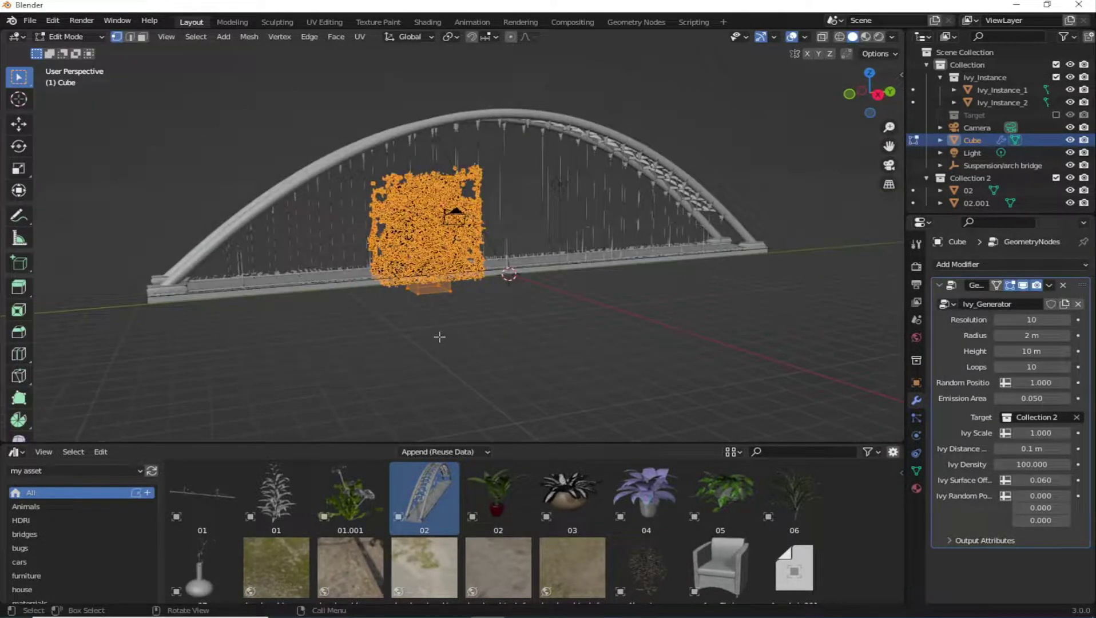
key(g)
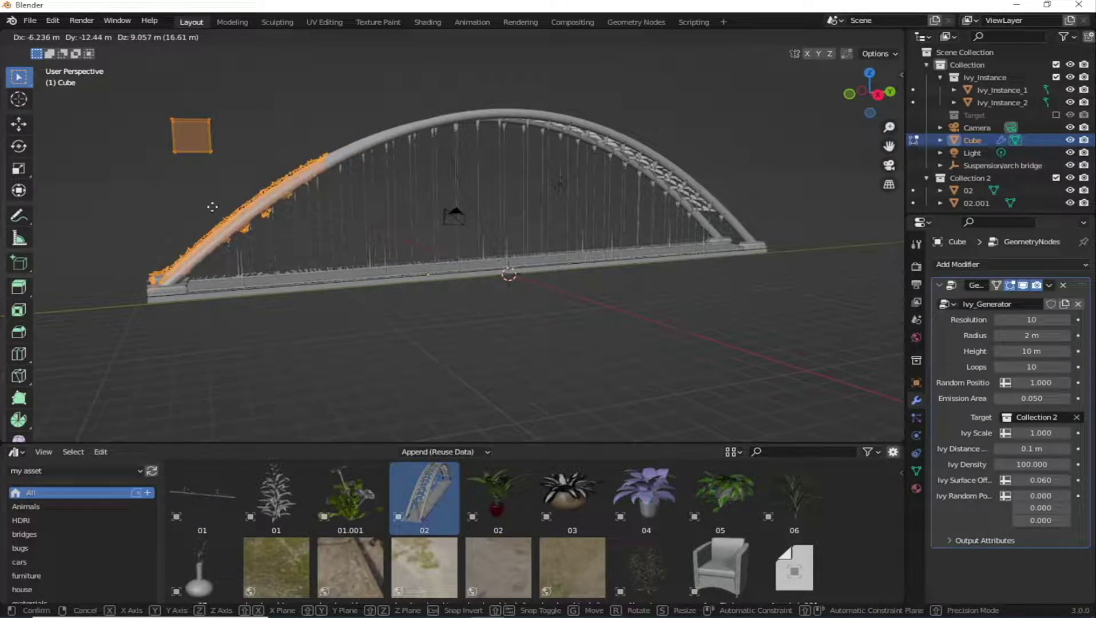
click(212, 206)
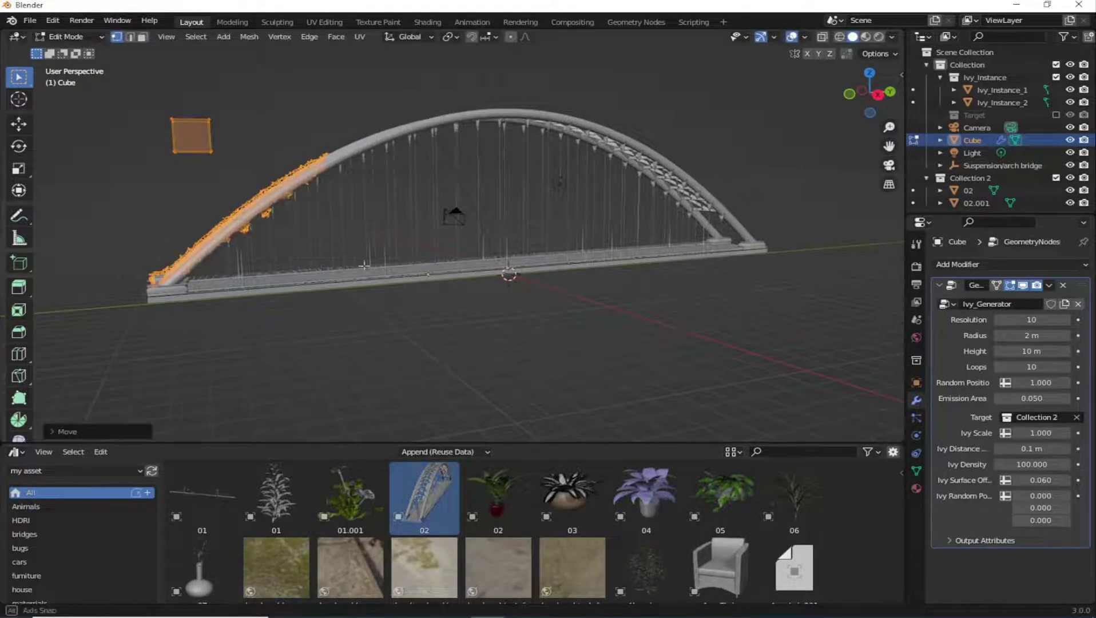
middle_drag(384, 279, 397, 292)
middle_drag(209, 195, 284, 211)
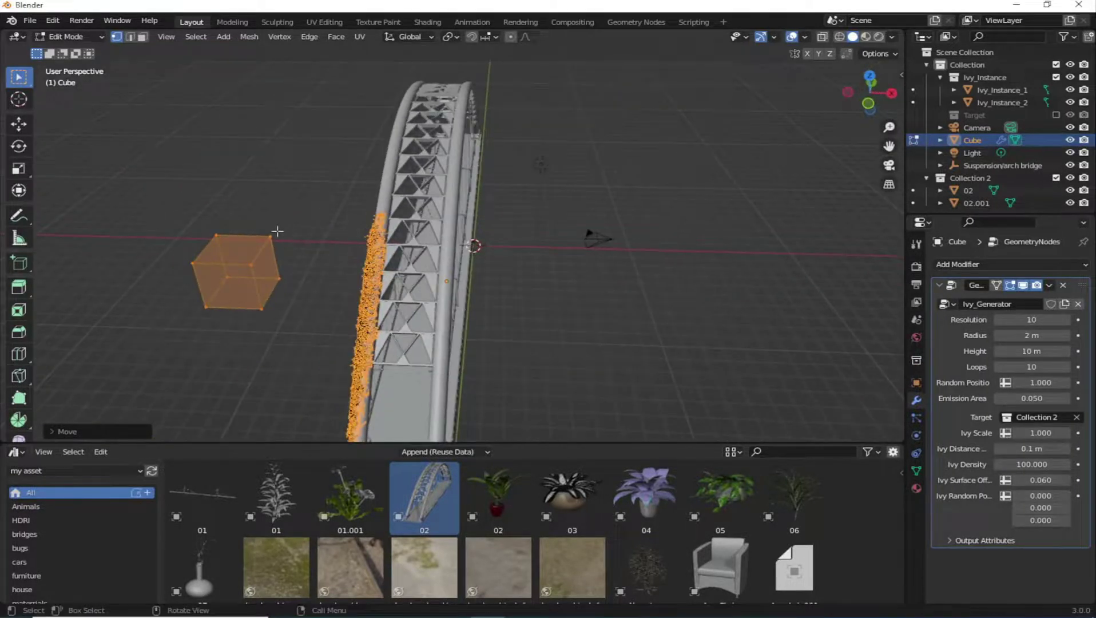
Step: Reposition one corner vertex of the emitter mesh so it sits near the arch
click(313, 234)
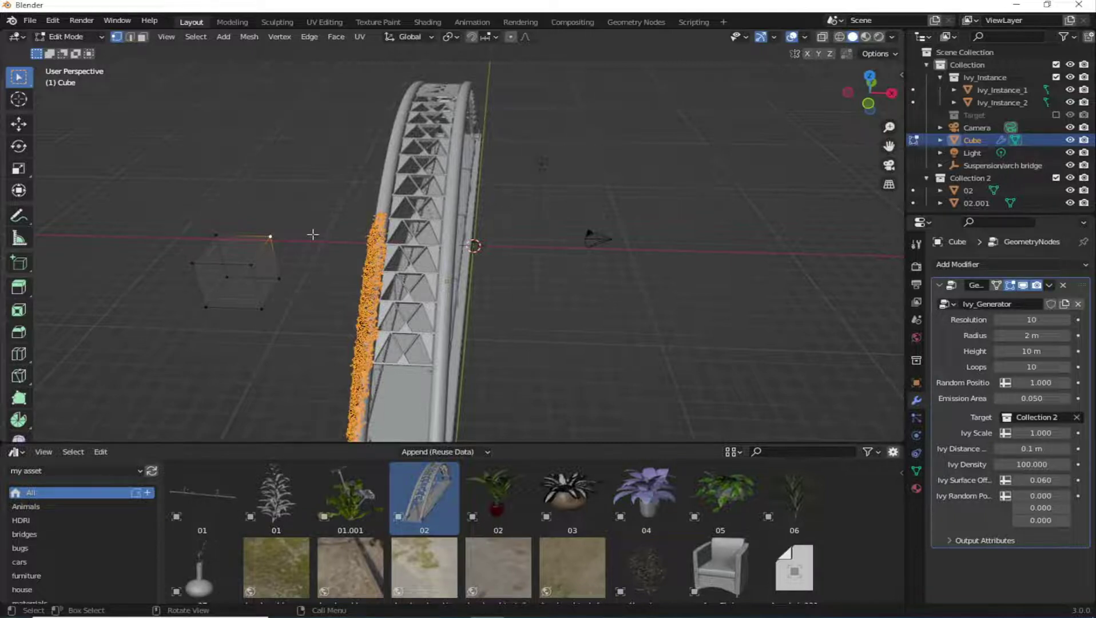
key(g)
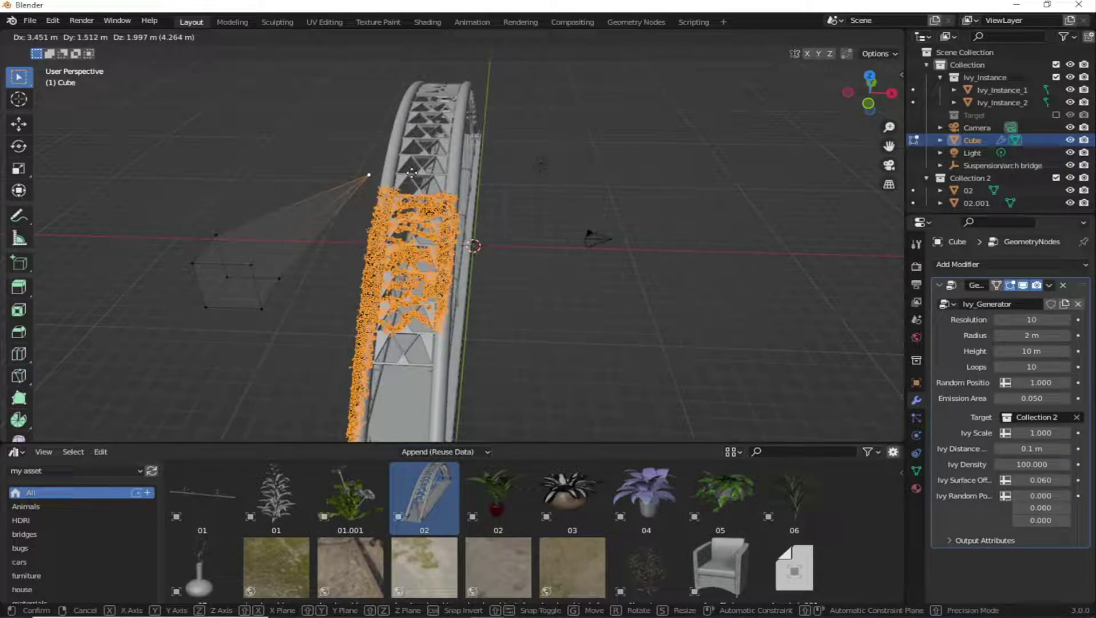
click(412, 172)
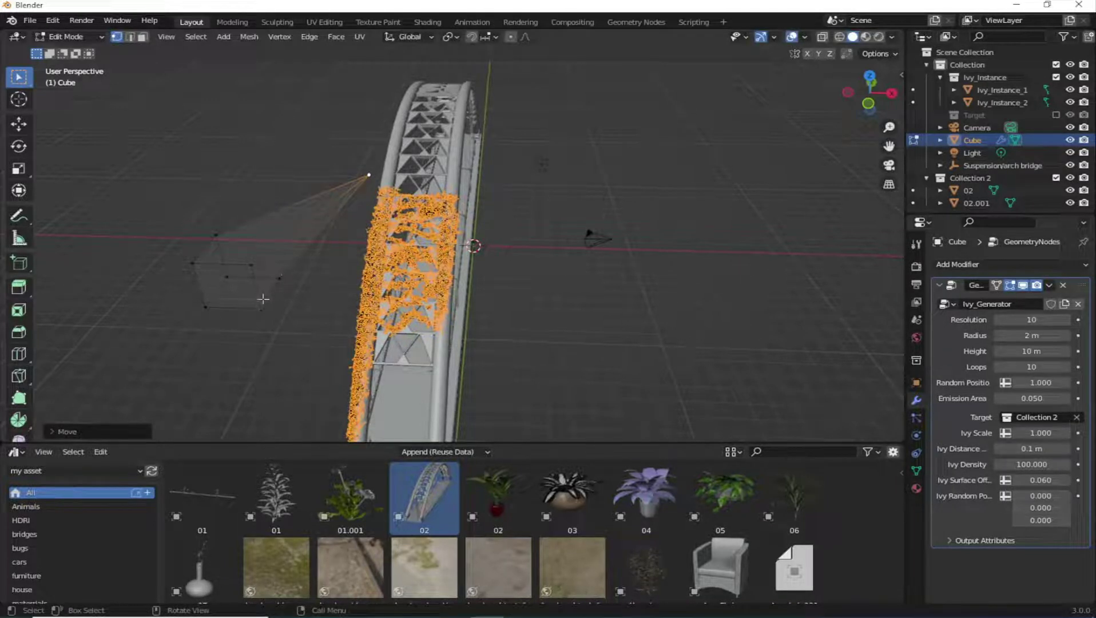
key(ctrl+z)
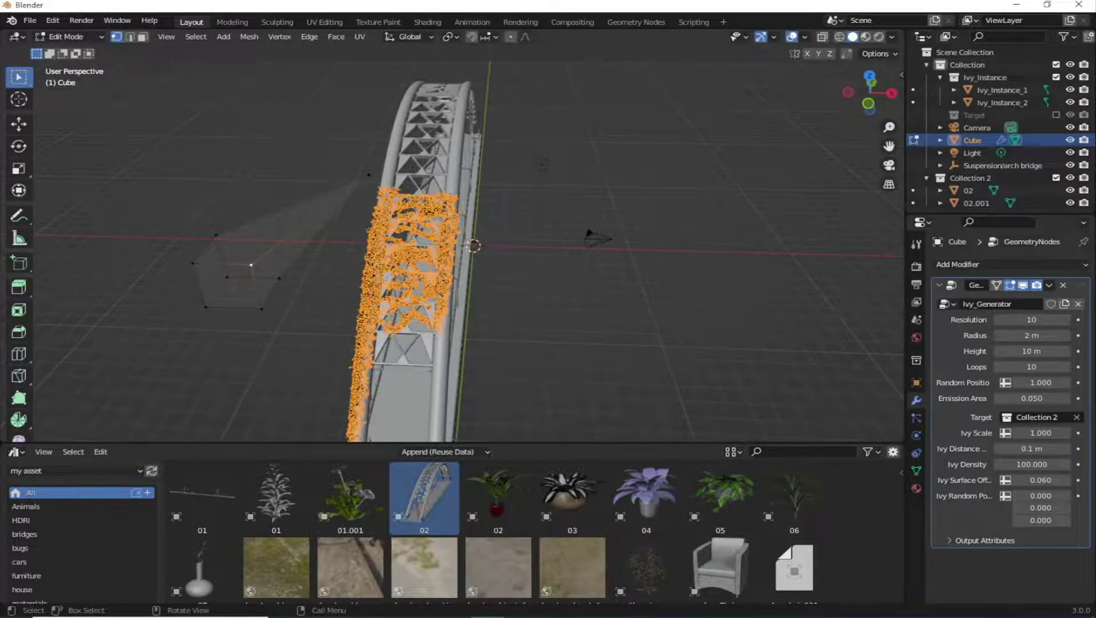
scroll(416, 295, down, 2)
scroll(416, 295, down, 1)
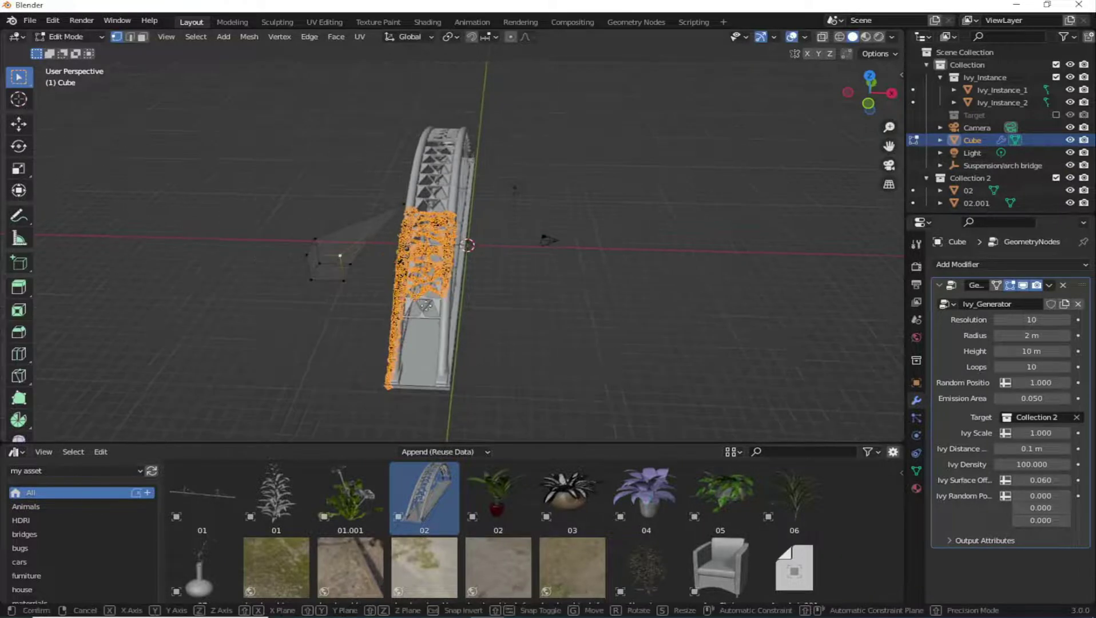
key(g)
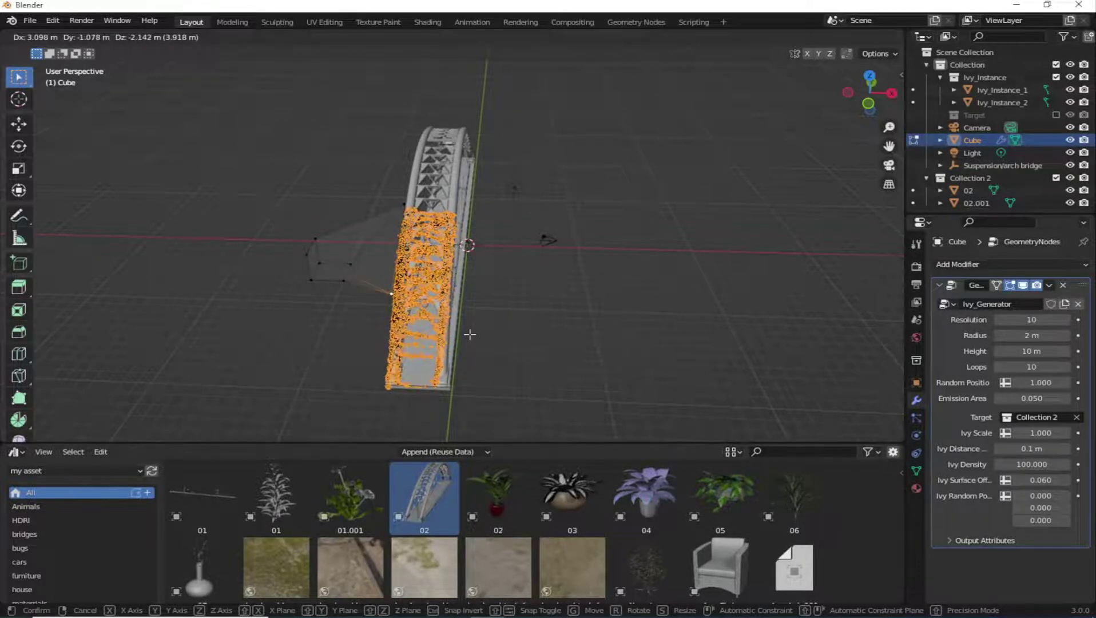
click(470, 335)
middle_drag(469, 334, 440, 326)
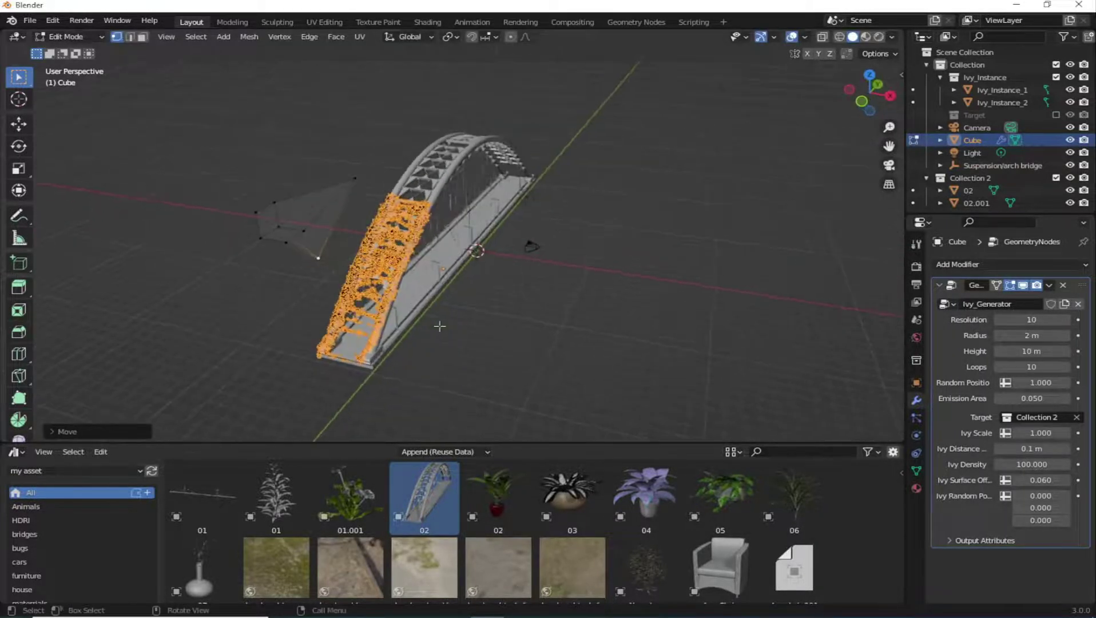
scroll(440, 326, up, 2)
Step: Leave Edit Mode and select bridge 02.001 to view the ivy leaves, then reselect the Cube
key(Tab)
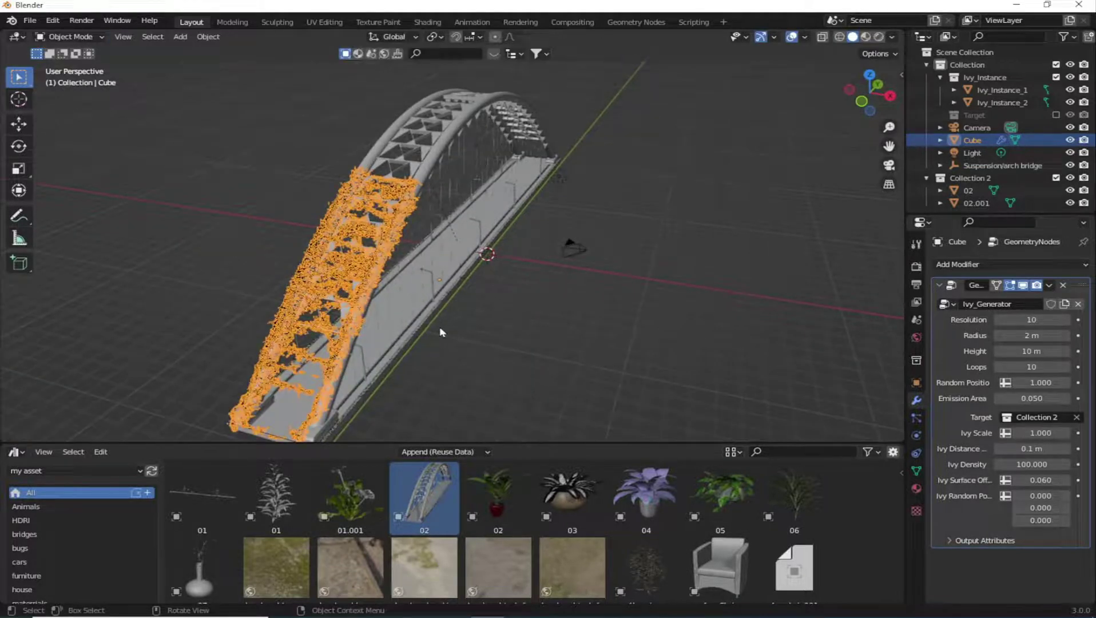
click(424, 321)
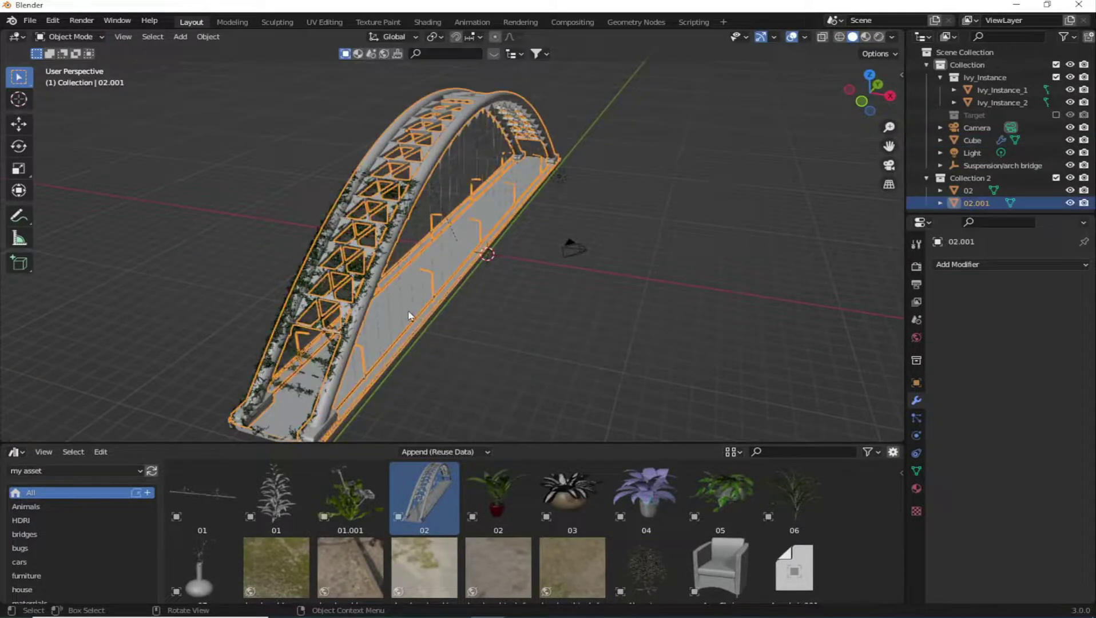
mouse_move(433, 290)
middle_down()
mouse_move(440, 334)
mouse_move(448, 319)
middle_up()
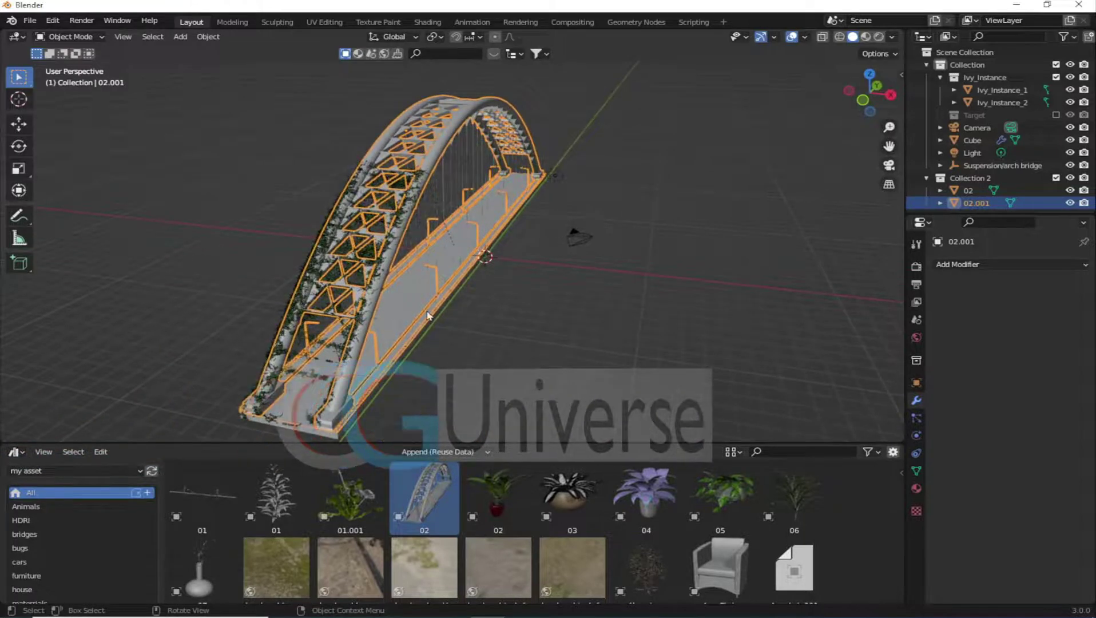
click(346, 298)
Step: Move the emitter's top vertex higher up the arch and extrude a further vertex
key(Tab)
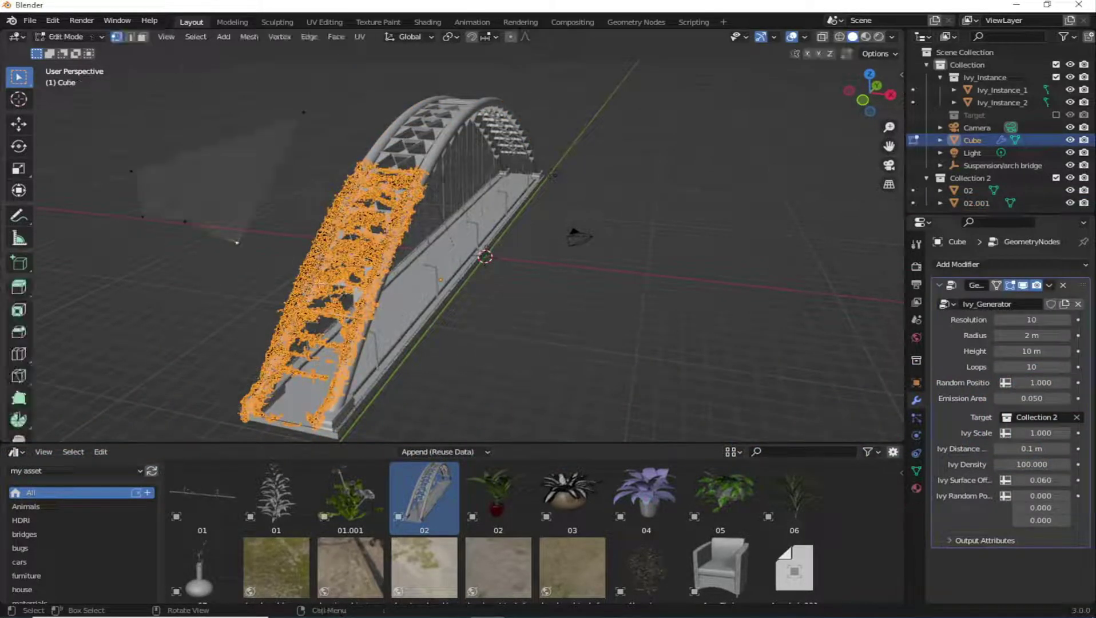
click(303, 112)
middle_drag(430, 252, 369, 178)
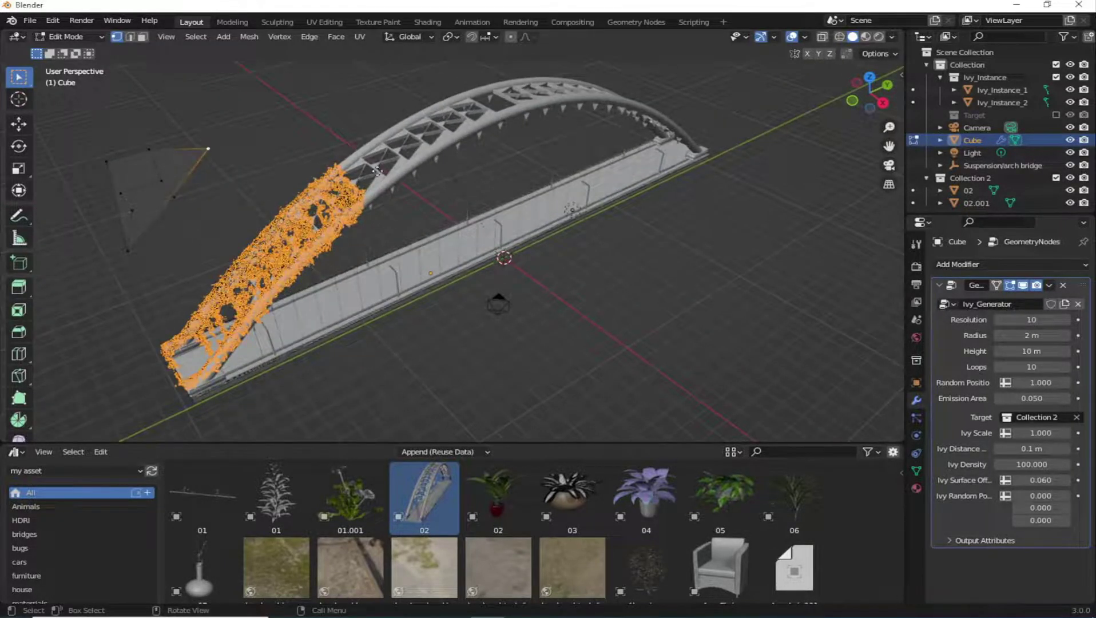
key(g)
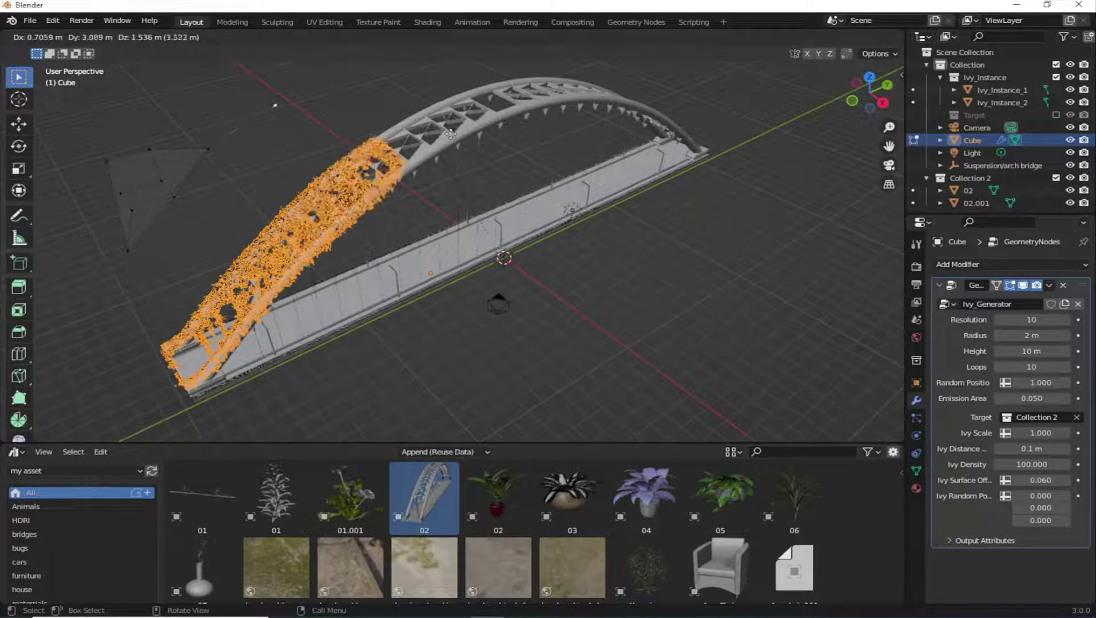
click(451, 132)
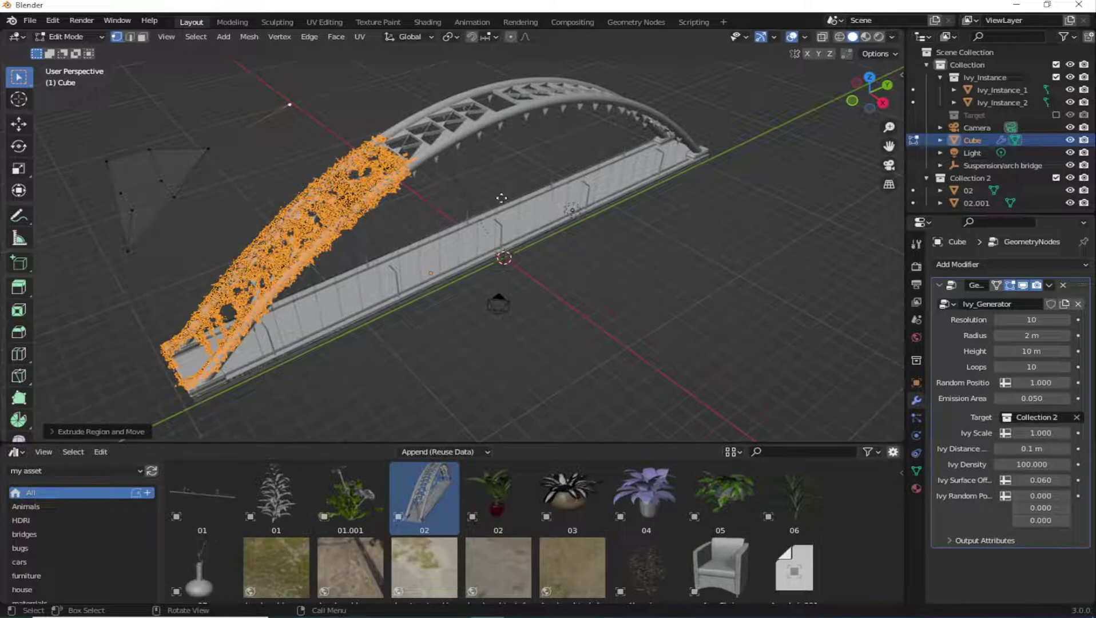
key(g)
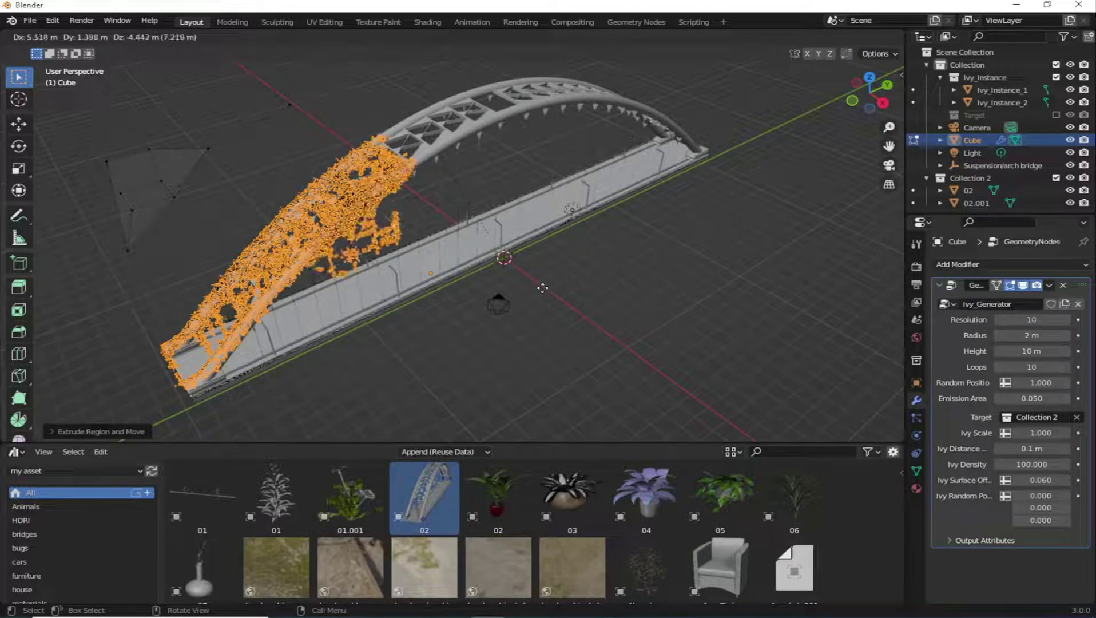
click(465, 266)
Step: Add another emitter vertex among the central hanger cables, then return to Object Mode
mouse_move(442, 228)
middle_down()
mouse_move(432, 214)
mouse_move(479, 270)
middle_up()
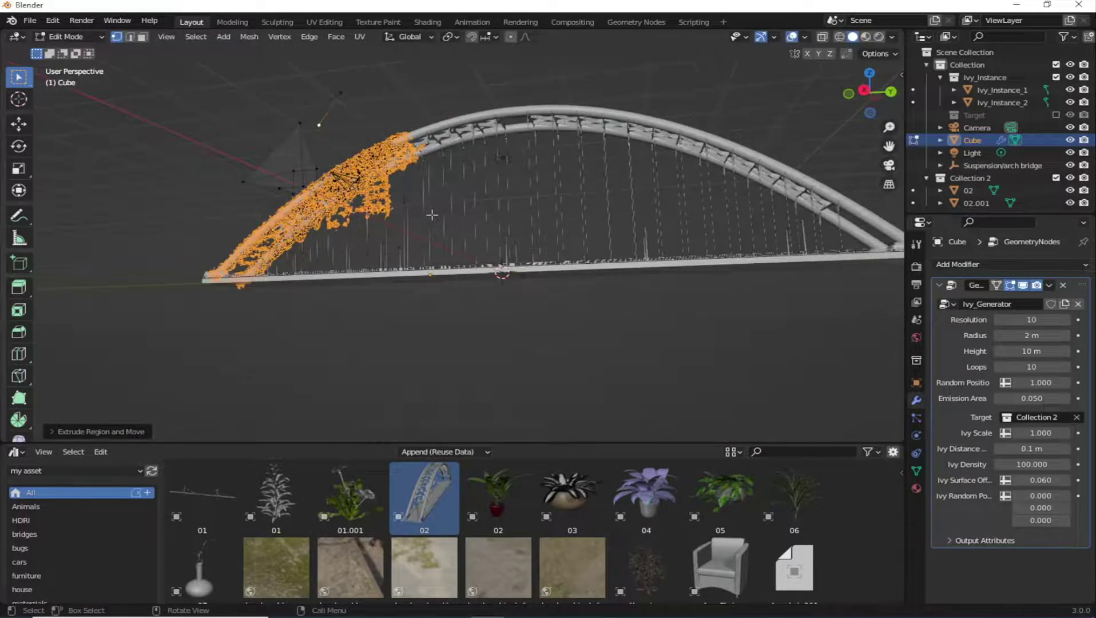
scroll(480, 270, up, 2)
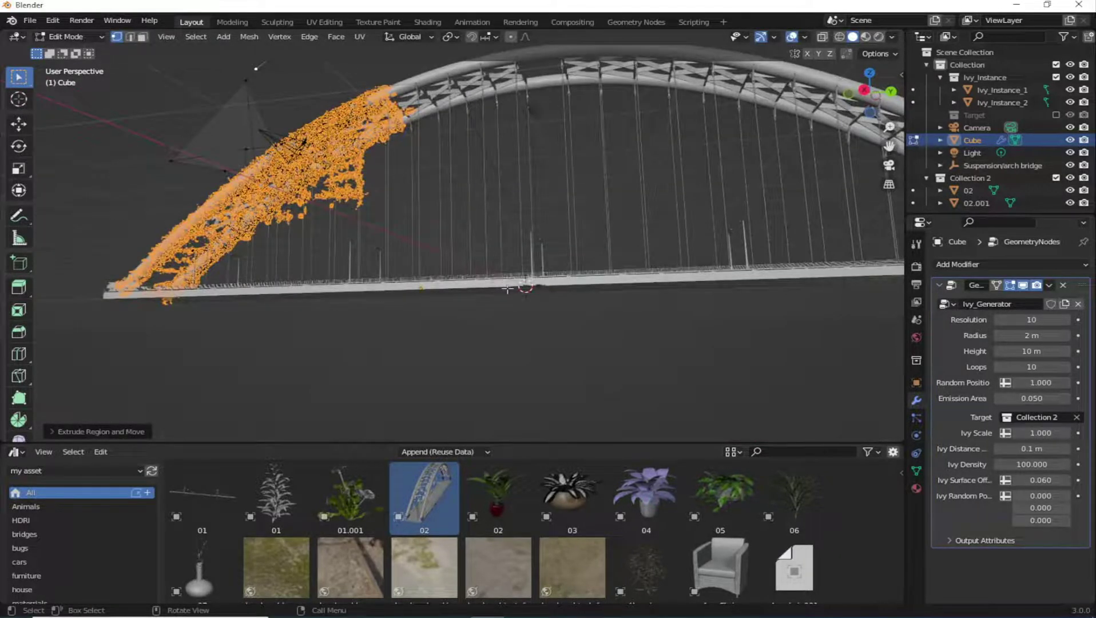
middle_drag(512, 206, 399, 196)
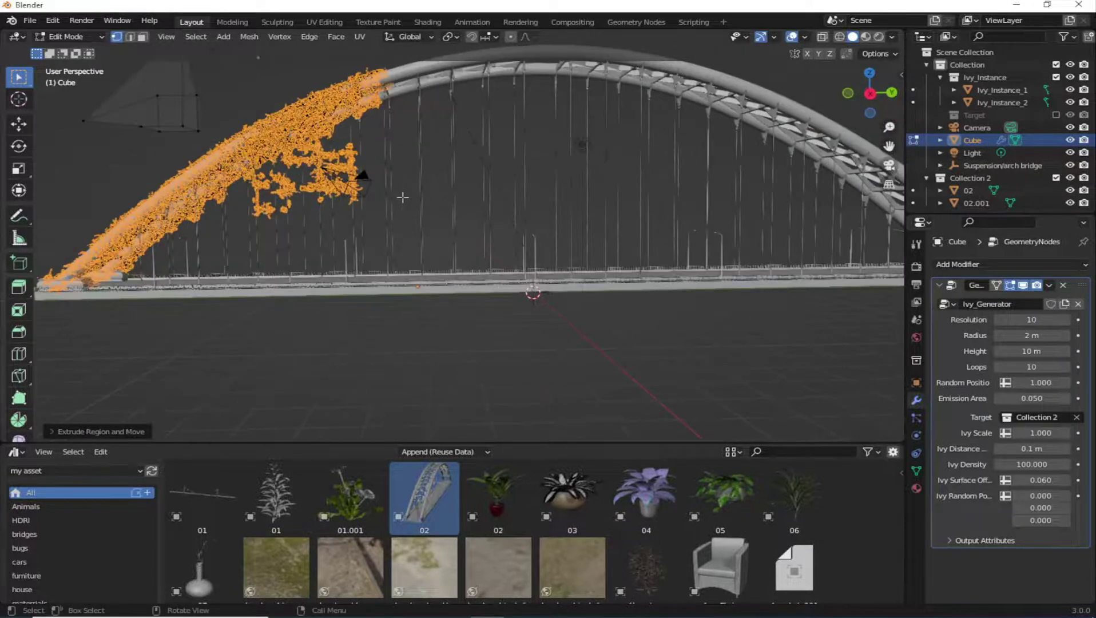
click(198, 134)
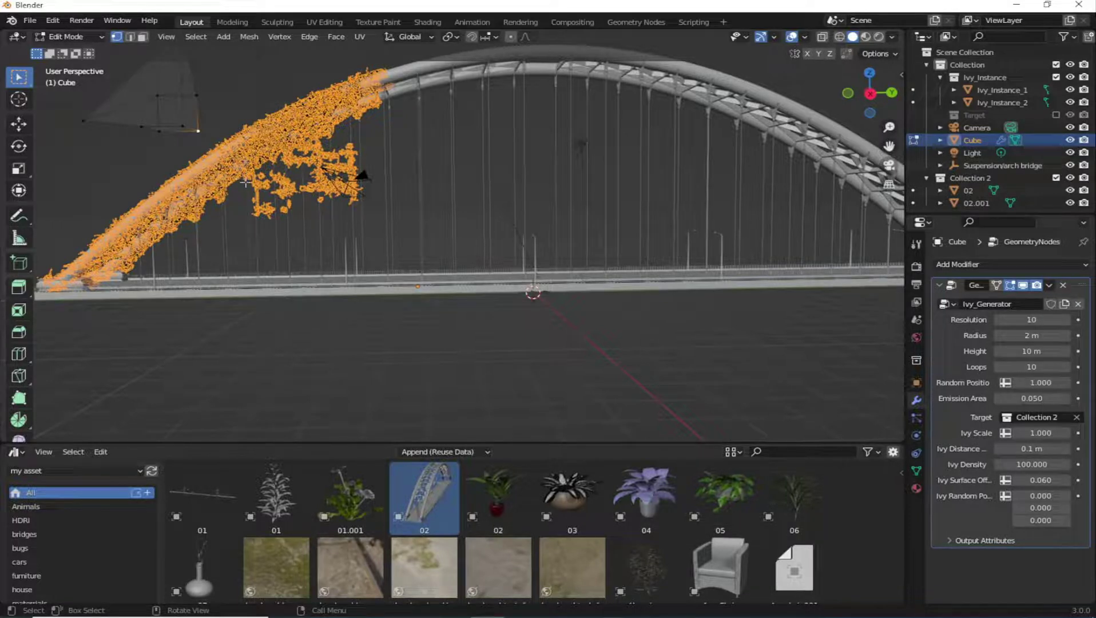
click(281, 224)
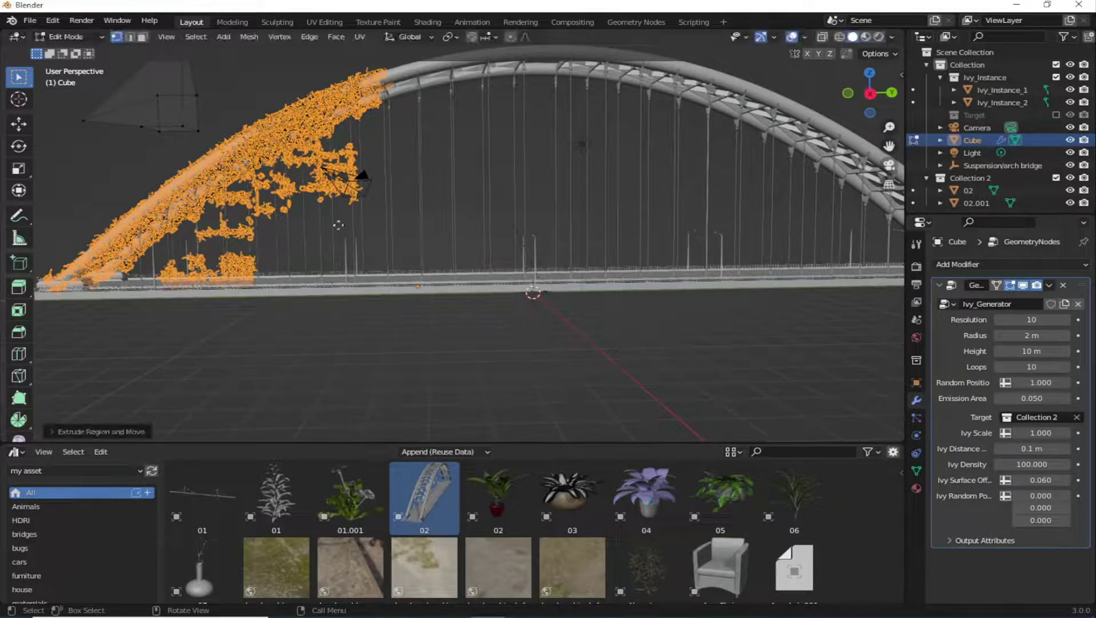
key(g)
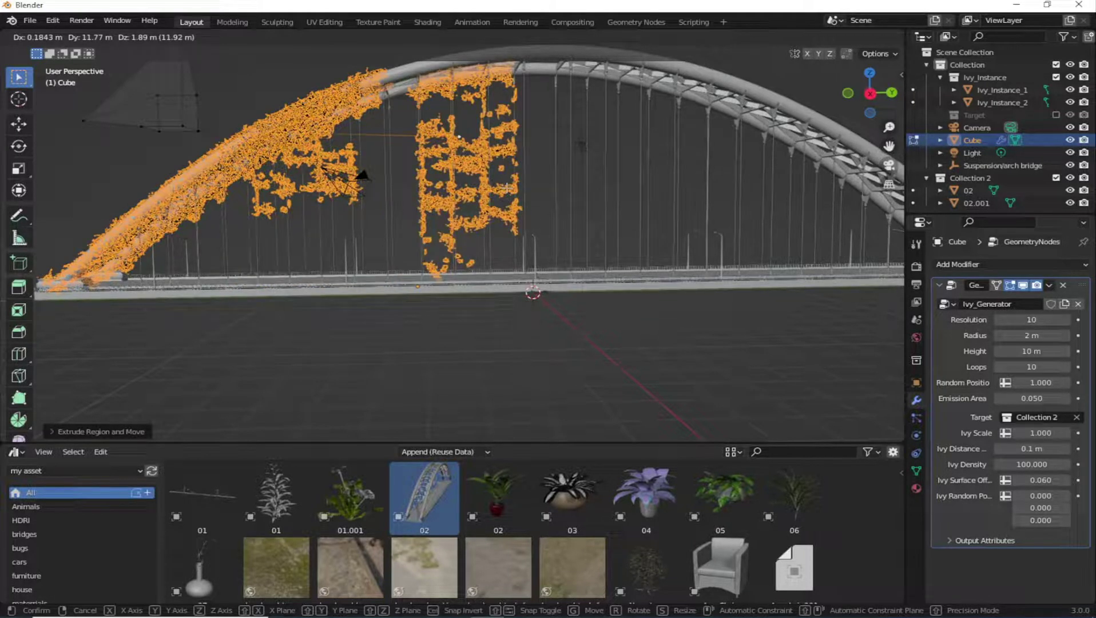
click(507, 187)
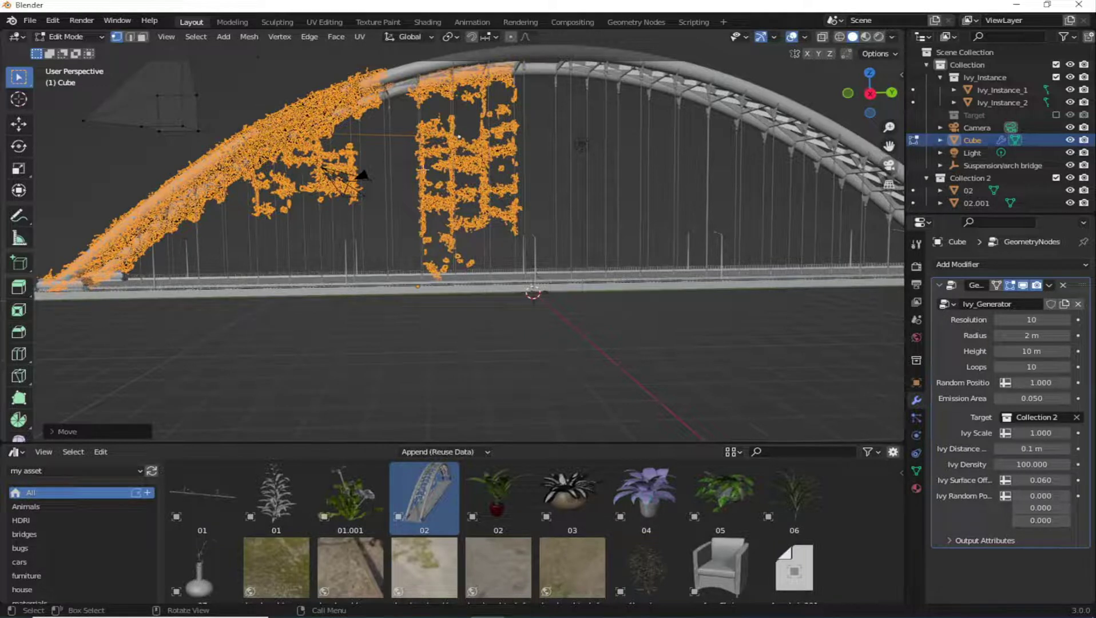
middle_drag(497, 252, 492, 278)
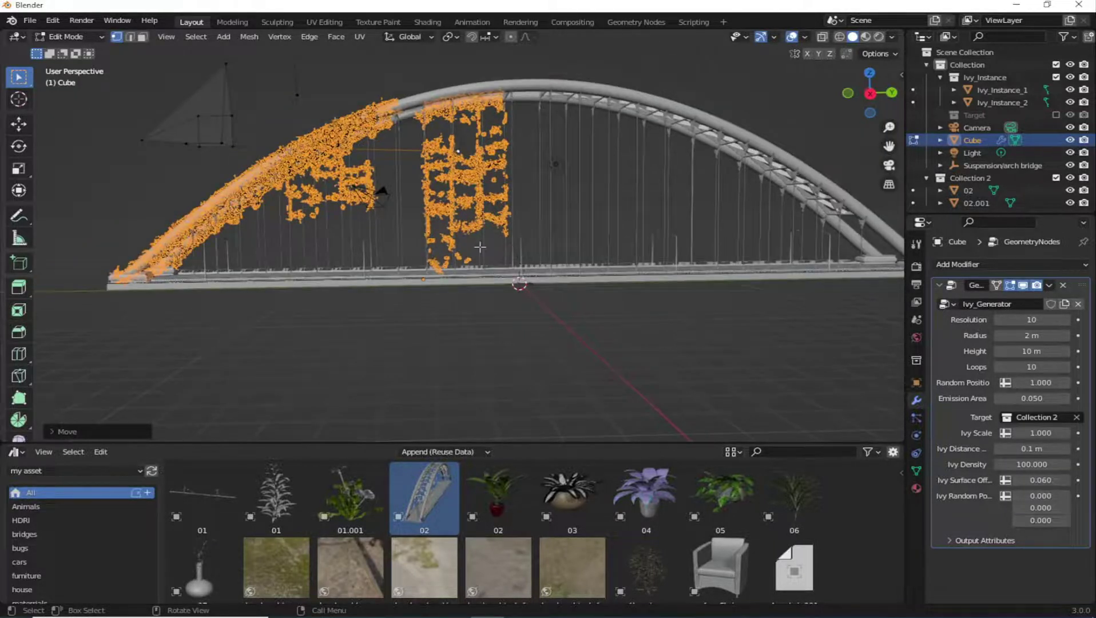
middle_drag(470, 165, 475, 194)
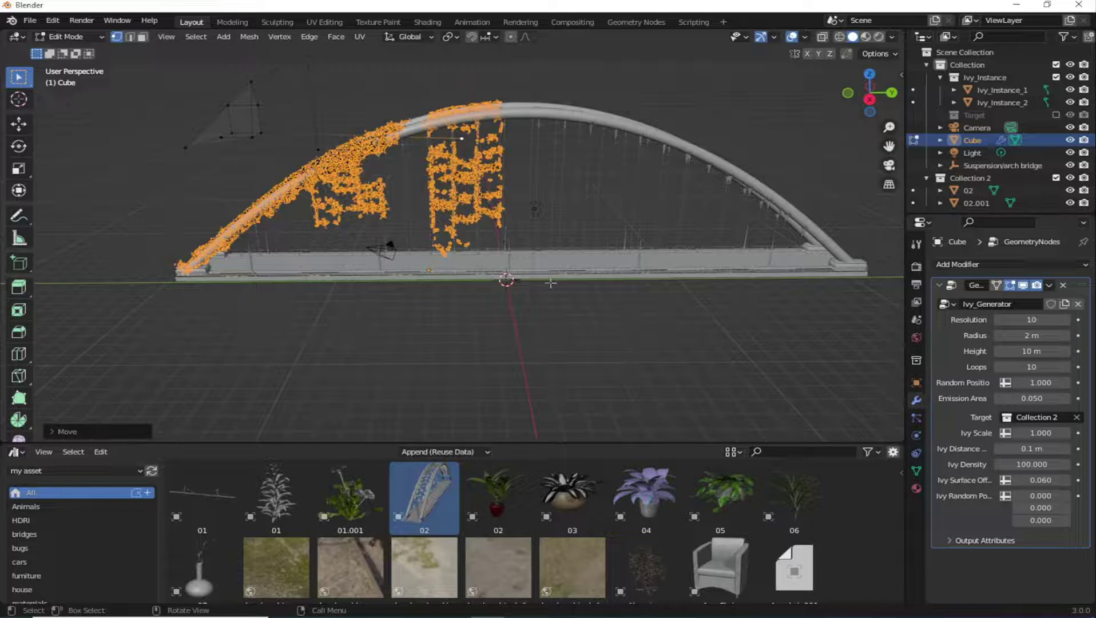
key(Tab)
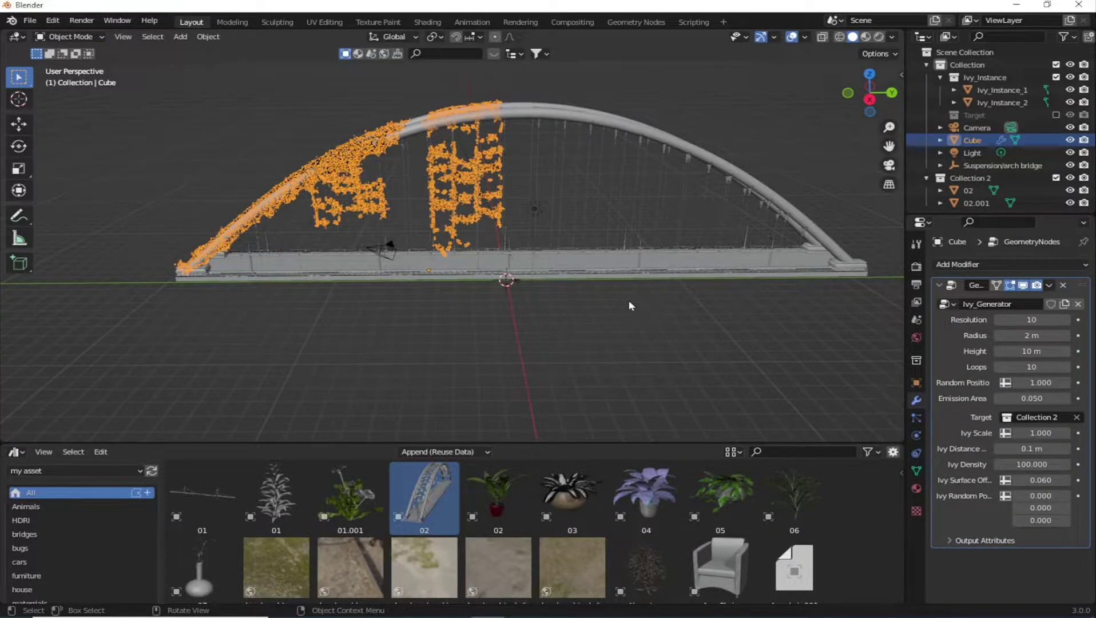
Step: Select bridge object 02.001 and orbit over the arch to inspect the green ivy leaves
middle_drag(648, 307, 484, 306)
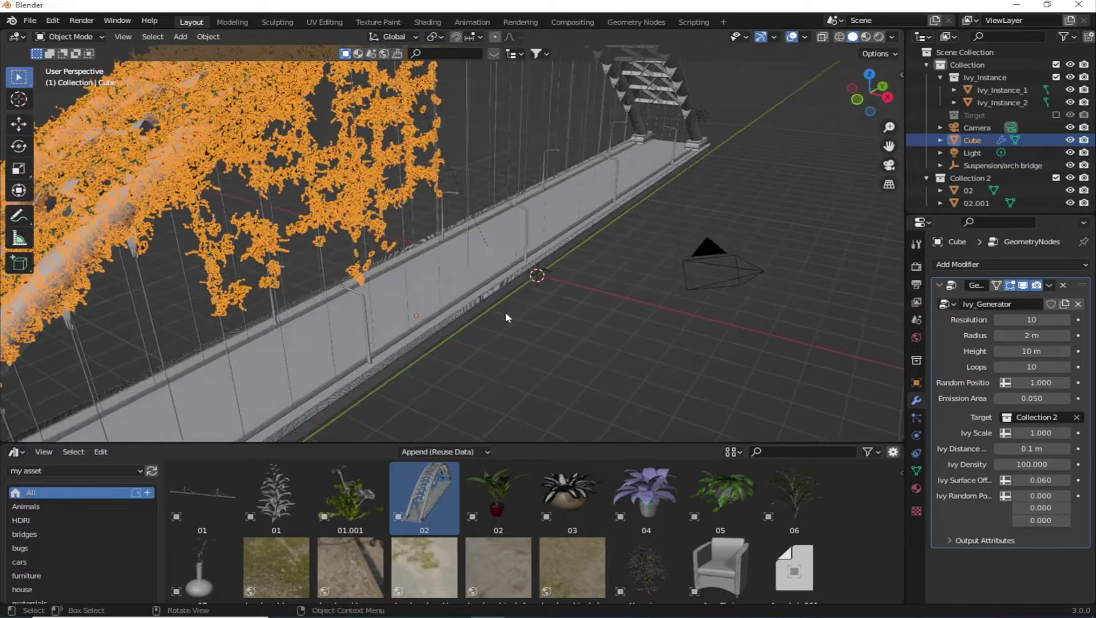
click(507, 312)
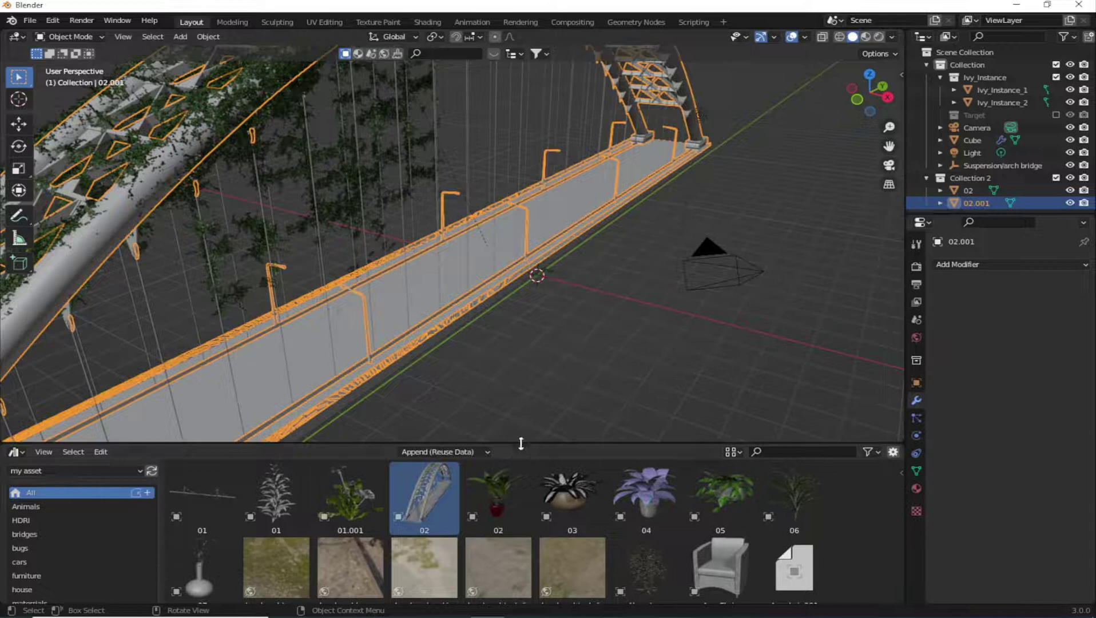
scroll(514, 371, down, 2)
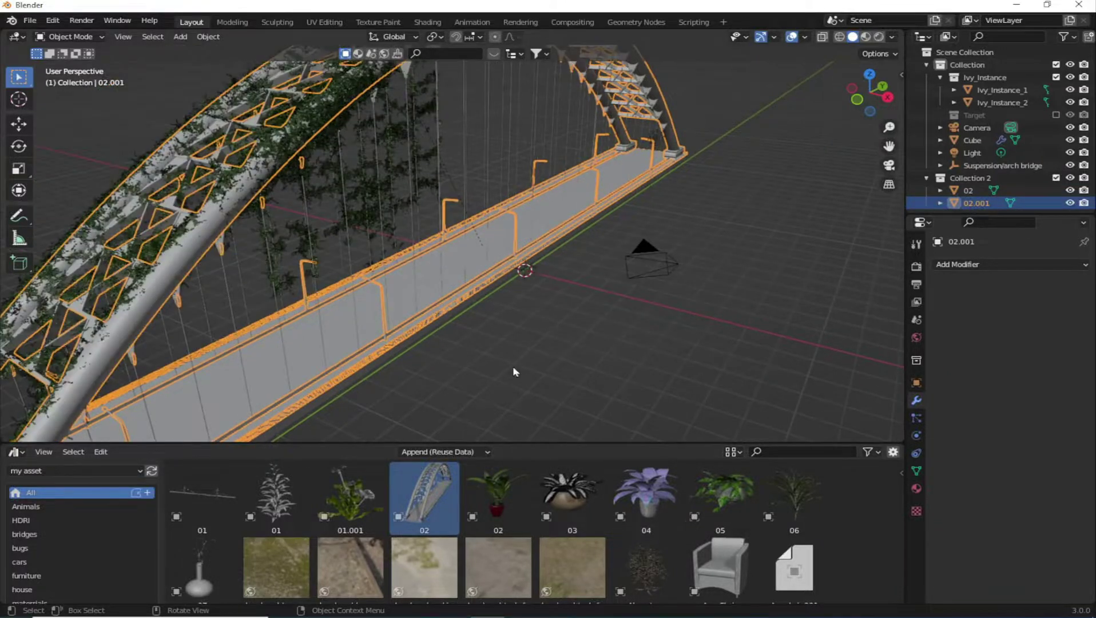
scroll(514, 372, down, 2)
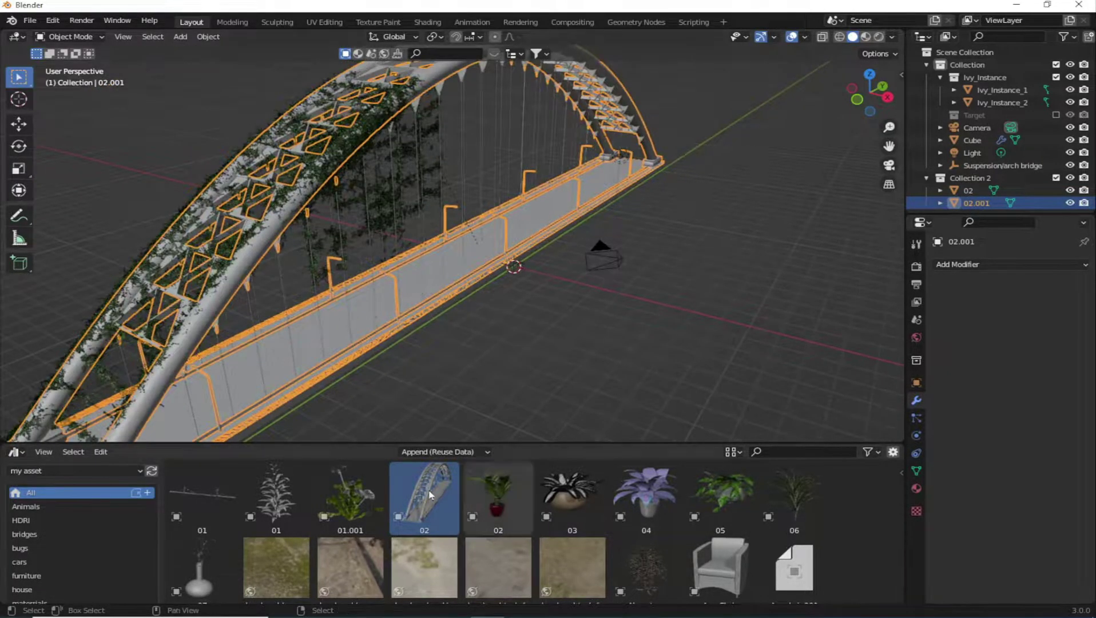
mouse_move(335, 372)
middle_down()
mouse_move(408, 362)
mouse_move(423, 412)
middle_up()
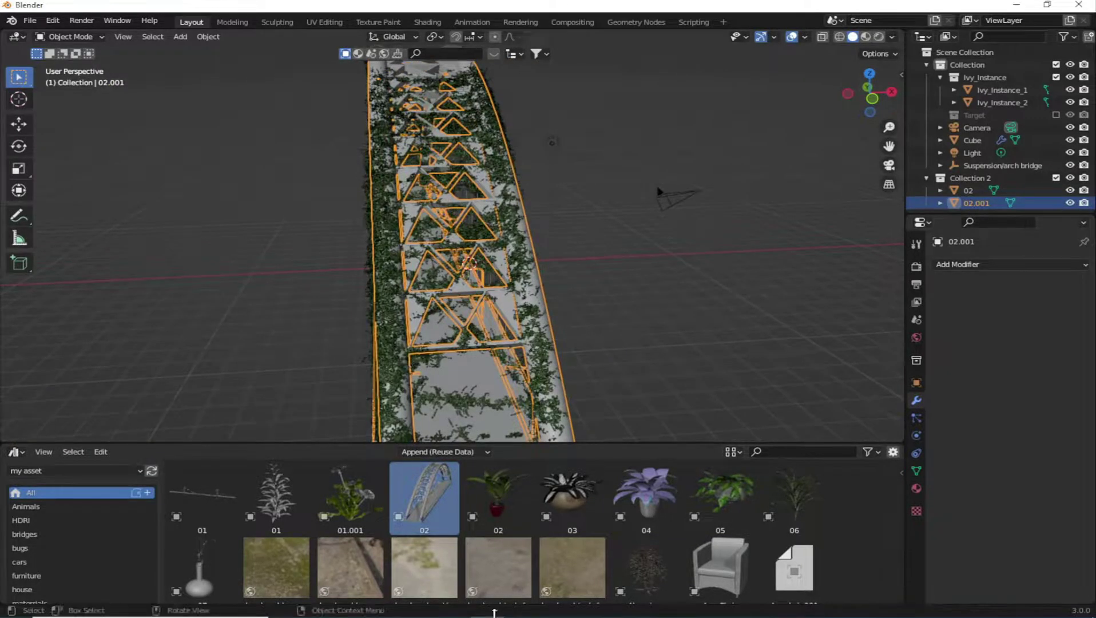